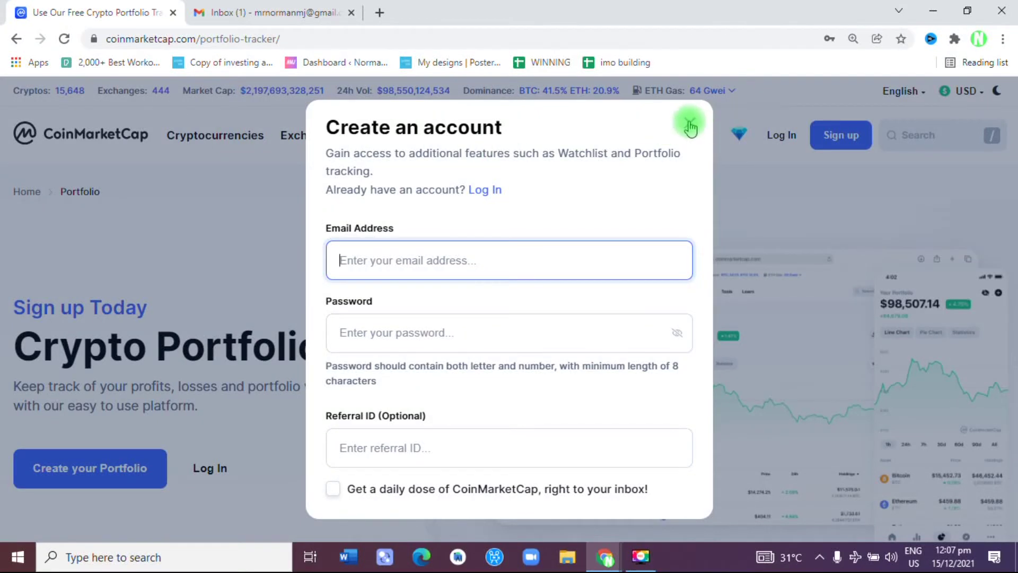
Step: Dismiss the Create an account prompt and return to the CoinMarketCap homepage via the logo
left_click(690, 127)
left_click(121, 139)
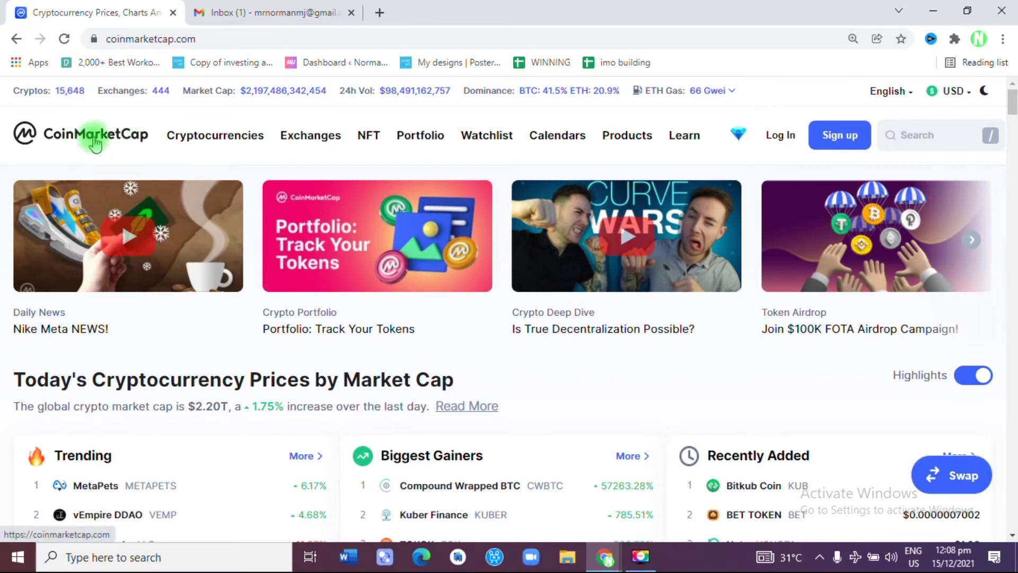
Step: Go to the Portfolio tracker and choose Create your Portfolio to reach the sign-up form
mouse_move(285, 158)
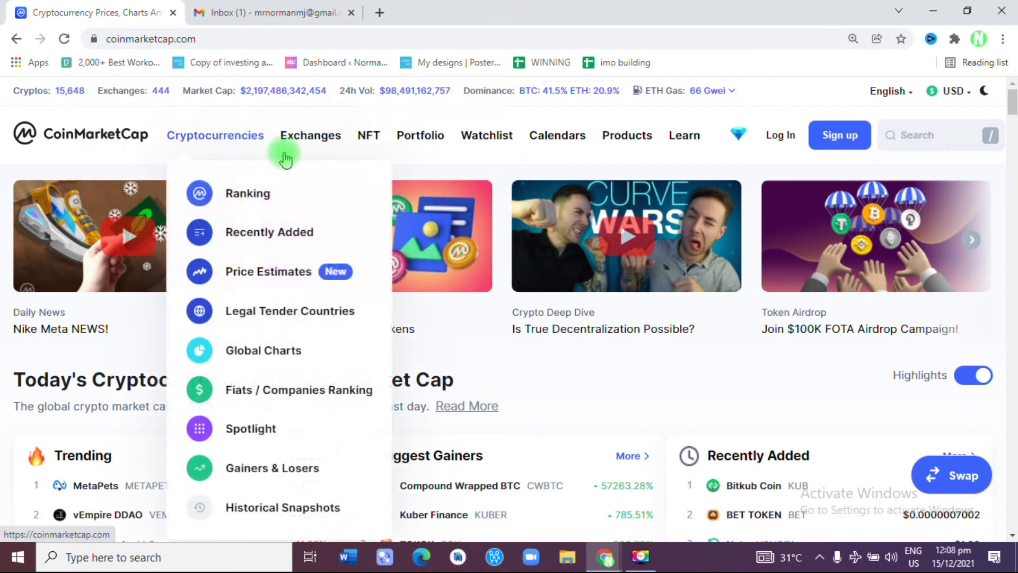
left_click(415, 148)
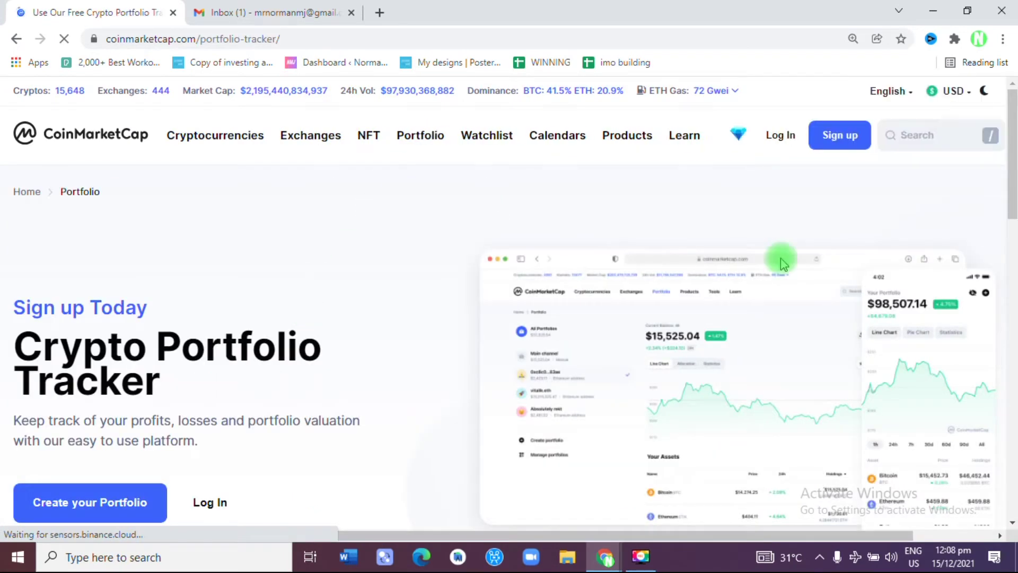
left_click_drag(1011, 139, 1014, 184)
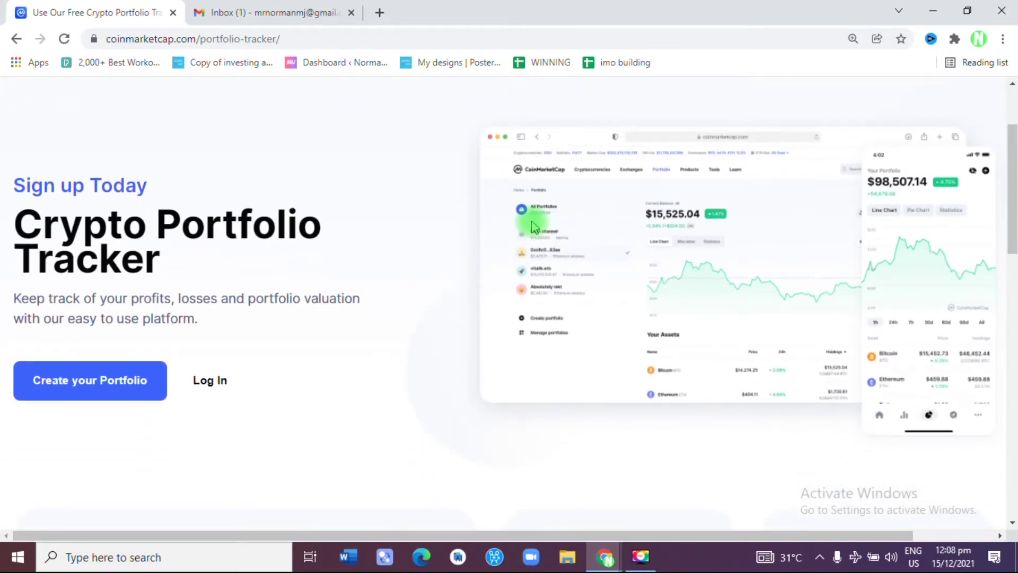
left_click(104, 390)
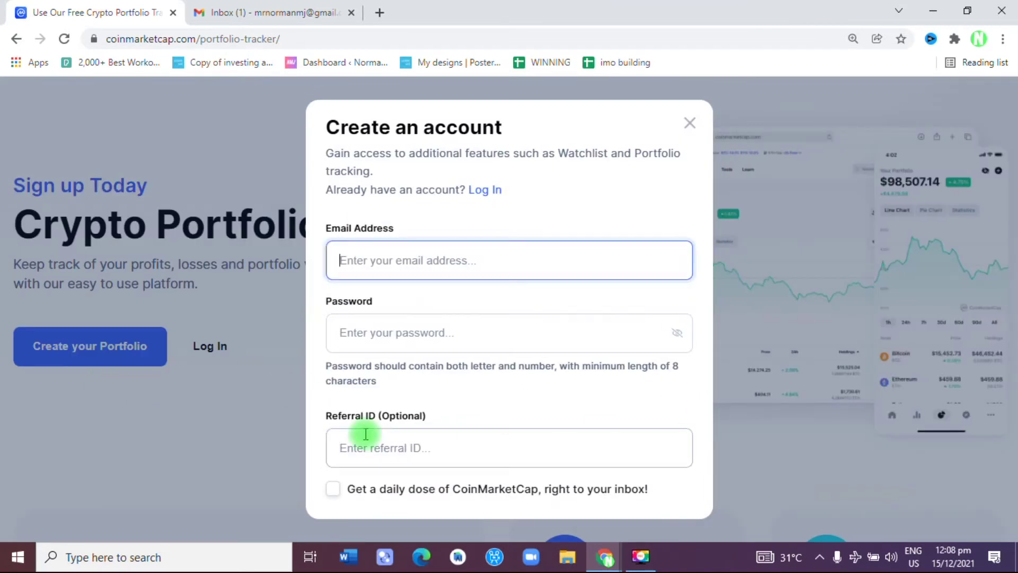
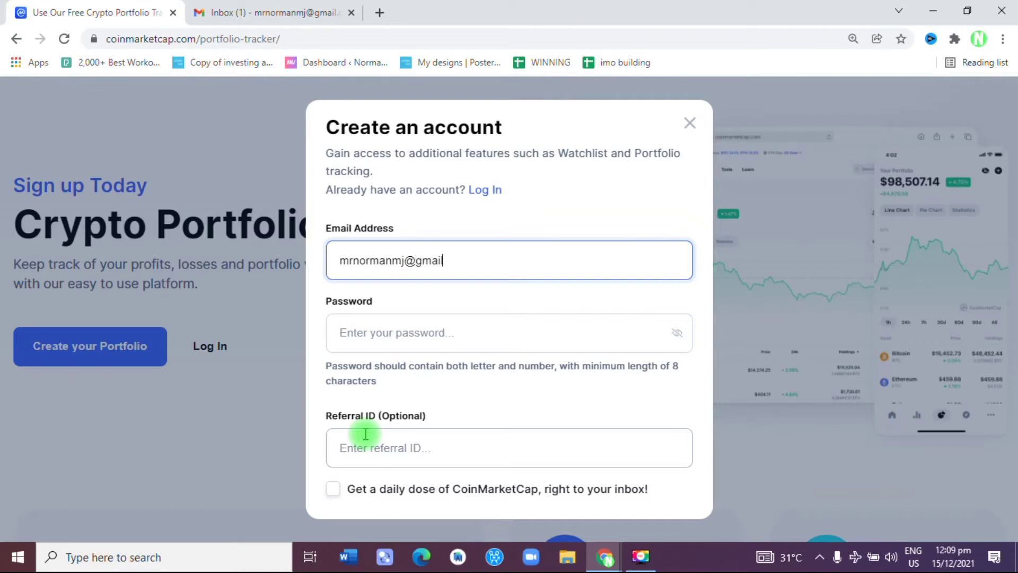
Step: Enter the account e-mail address and a password in the sign-up form
left_click(363, 346)
type("•••••••")
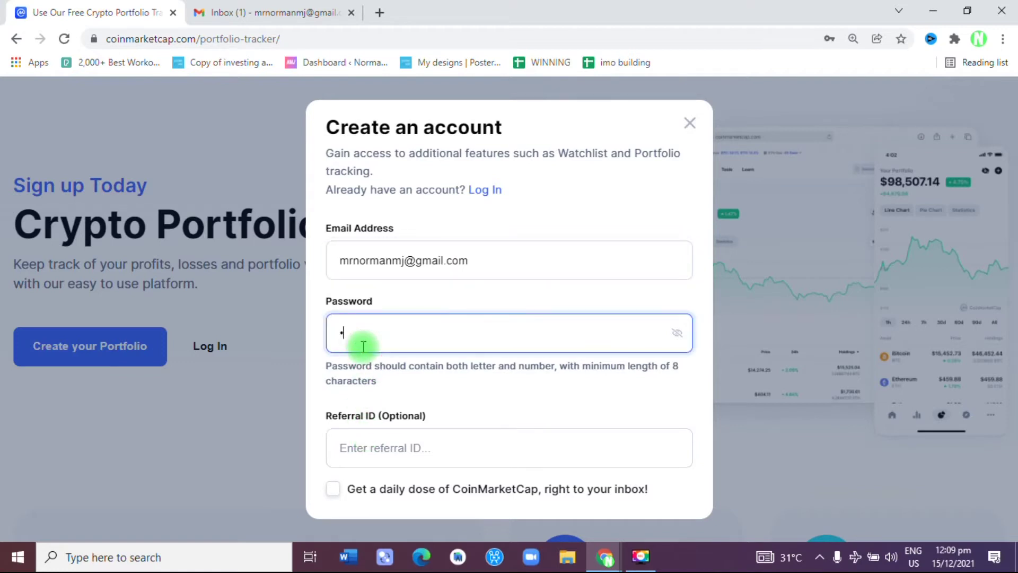
type("•")
Step: Submit the sign-up, solve the slider puzzle, and switch to the Gmail inbox
key("Return")
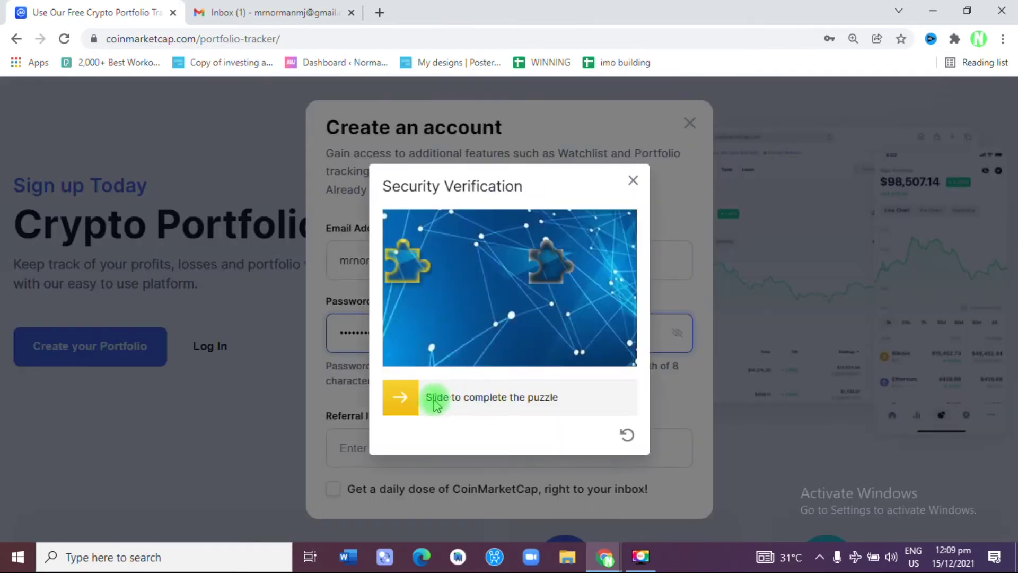
left_click_drag(404, 399, 559, 385)
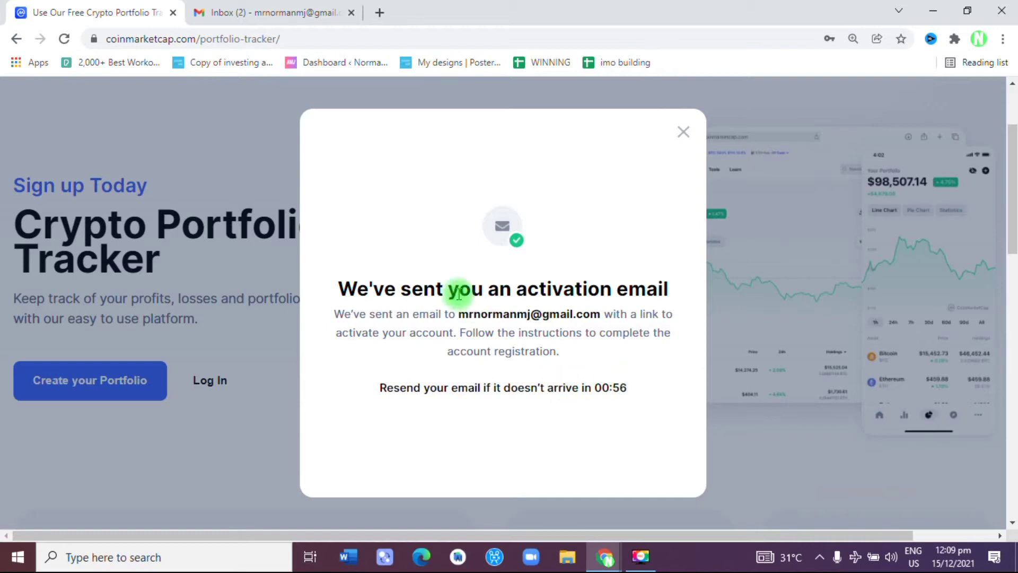
left_click(272, 8)
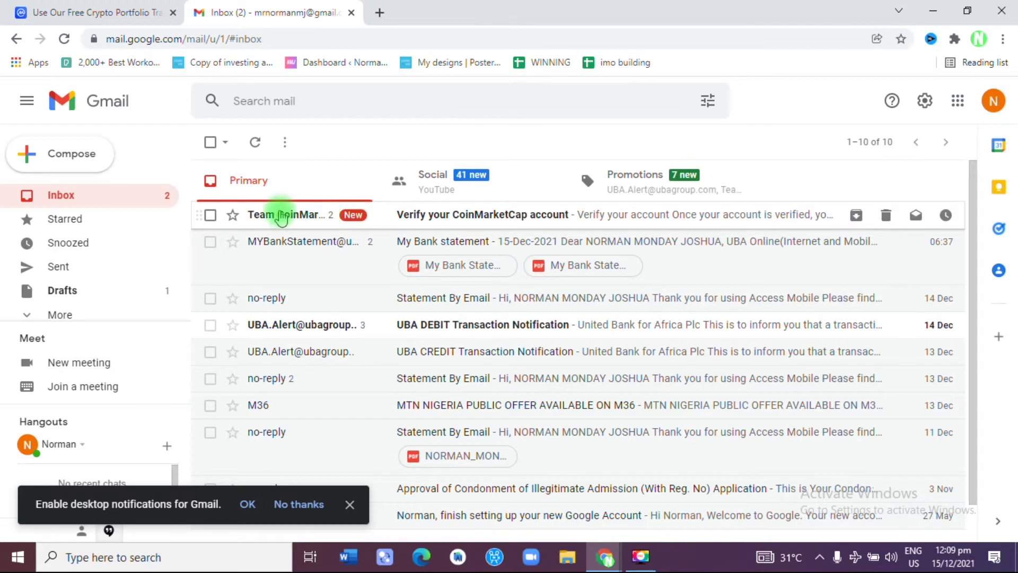
Step: Open the 'Verify your CoinMarketCap account' email and follow its 'Click here to verify account' link
left_click(329, 212)
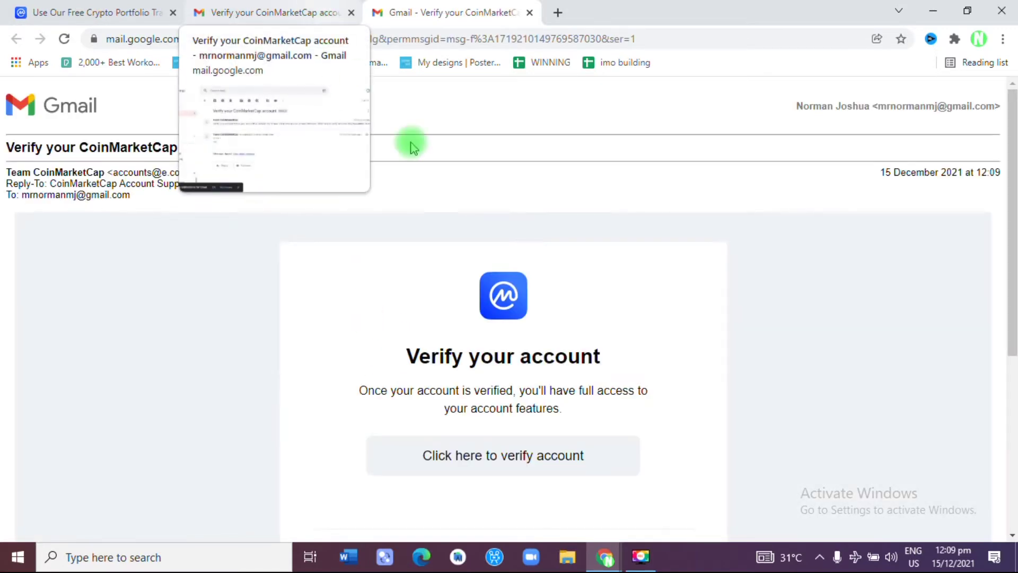
scroll(1013, 197, "down", 3)
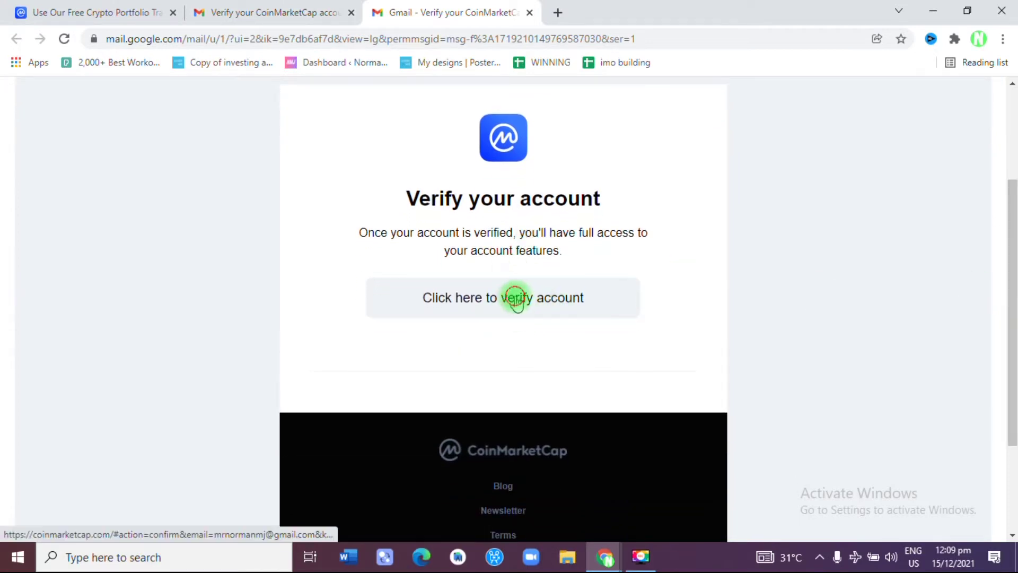
left_click(515, 298)
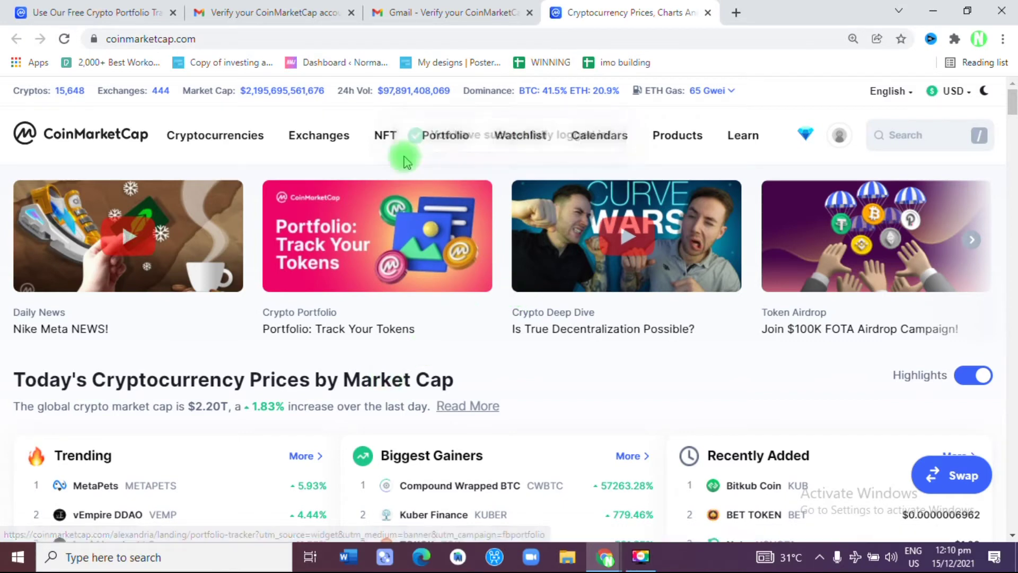
Step: Go to the Portfolio page and scroll to the empty My Main Portfolio showing $0
mouse_move(597, 149)
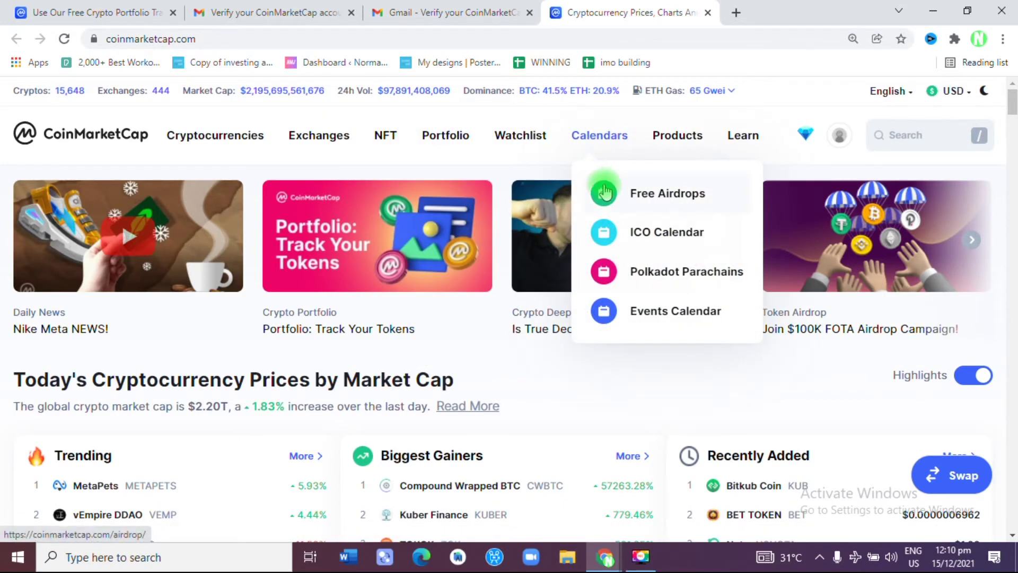
left_click(447, 140)
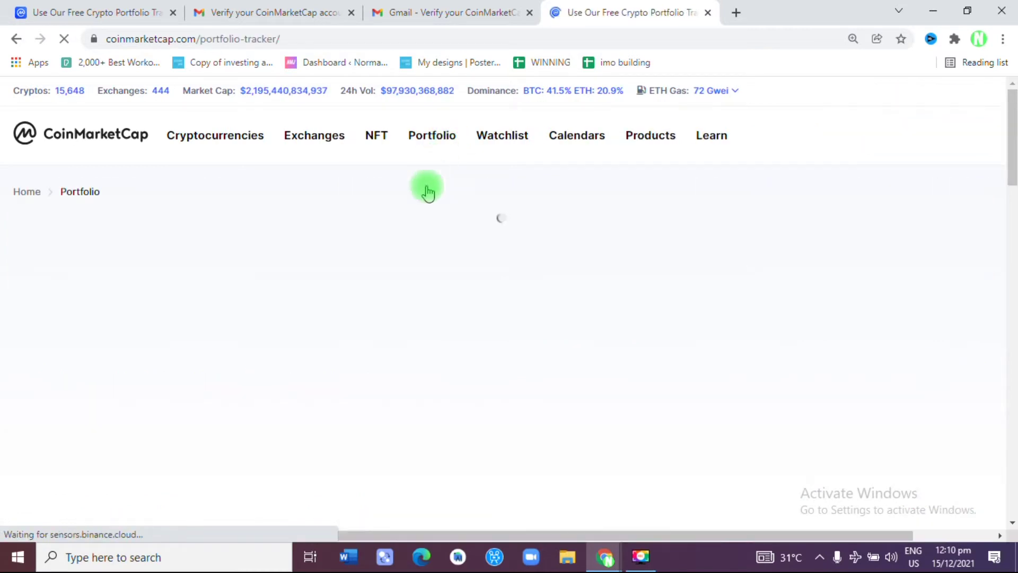
left_click_drag(1012, 154, 1013, 193)
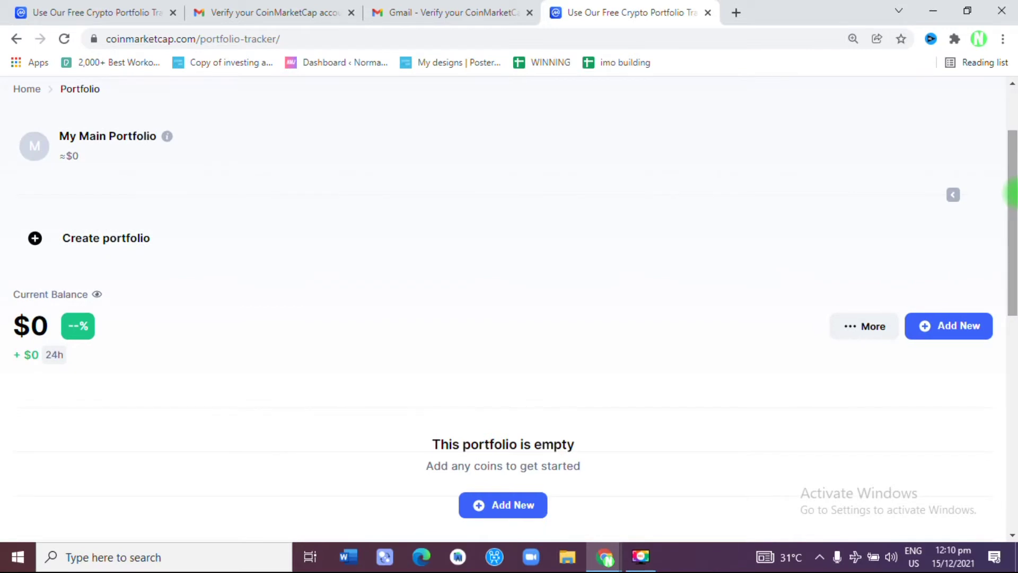
left_click_drag(1012, 194, 1012, 154)
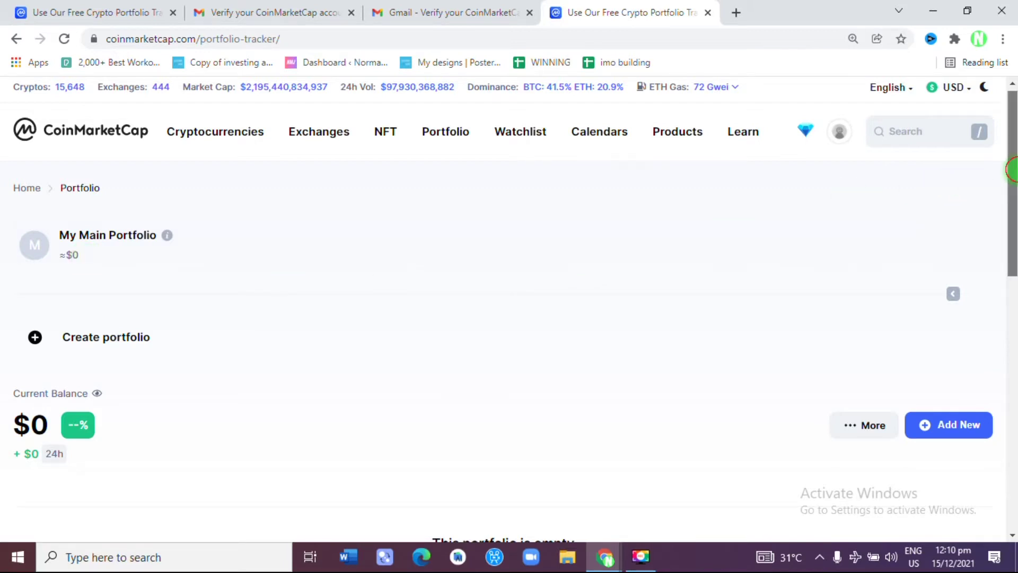
left_click_drag(1012, 171, 1012, 234)
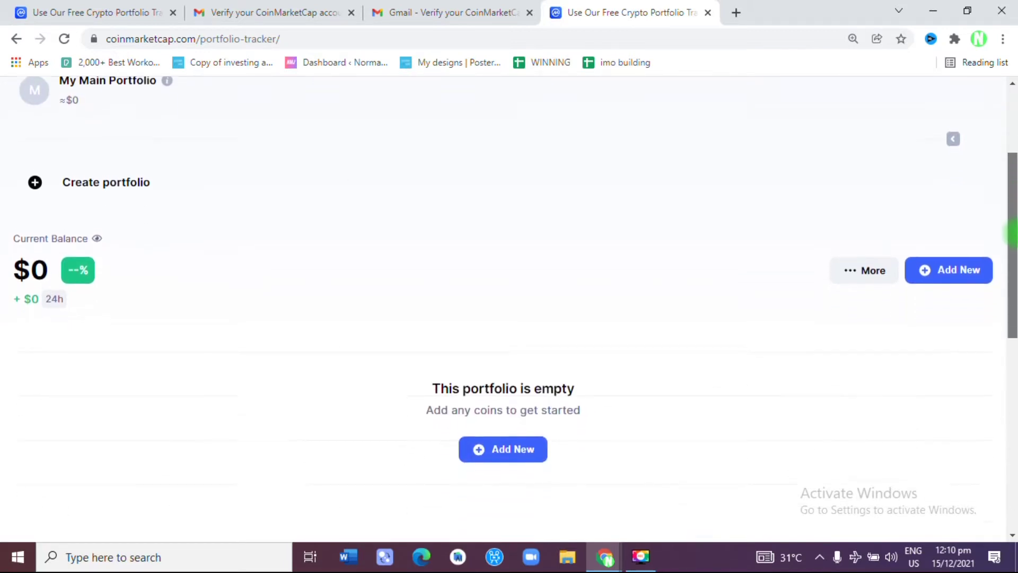
Step: Add a buy of 43 The Sandbox (SAND) at $4.7831, totalling $205.67
left_click(494, 445)
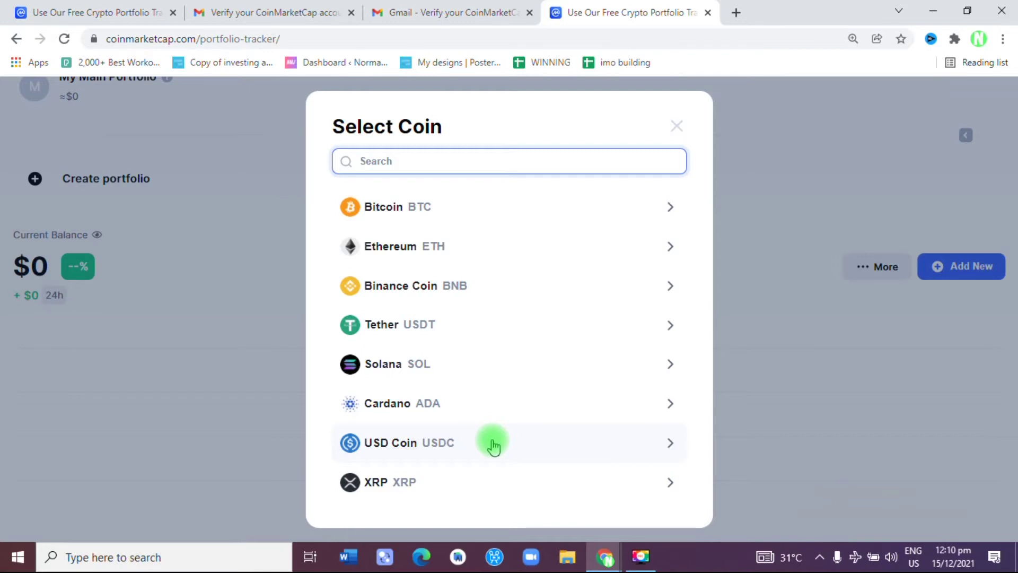
type("sand")
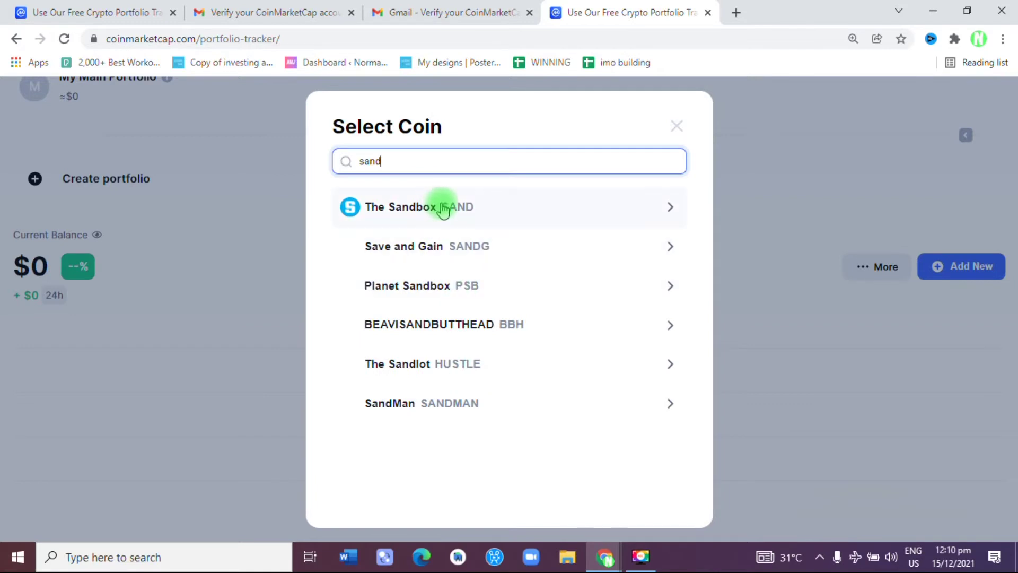
left_click(442, 207)
left_click(366, 292)
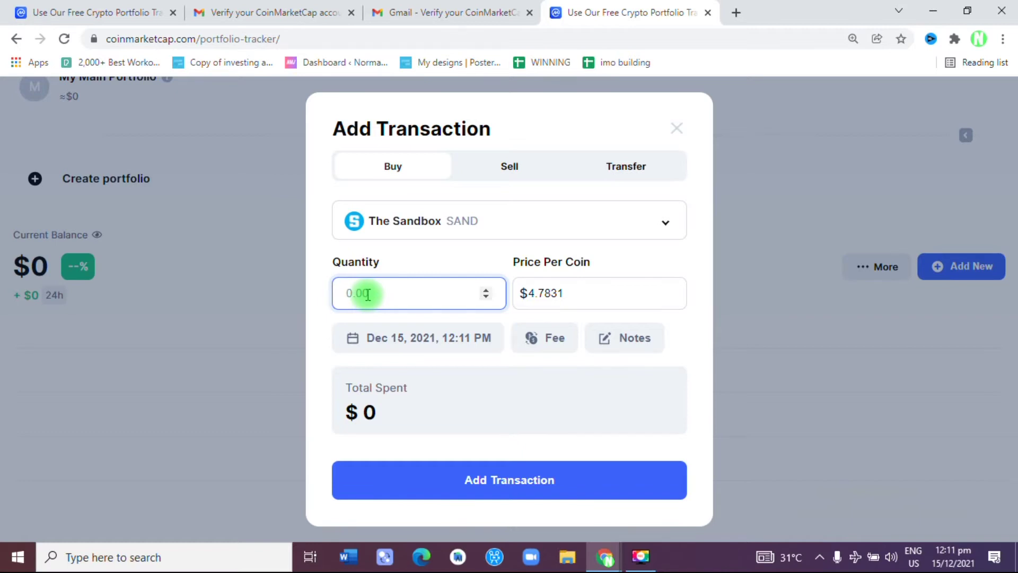
type("43")
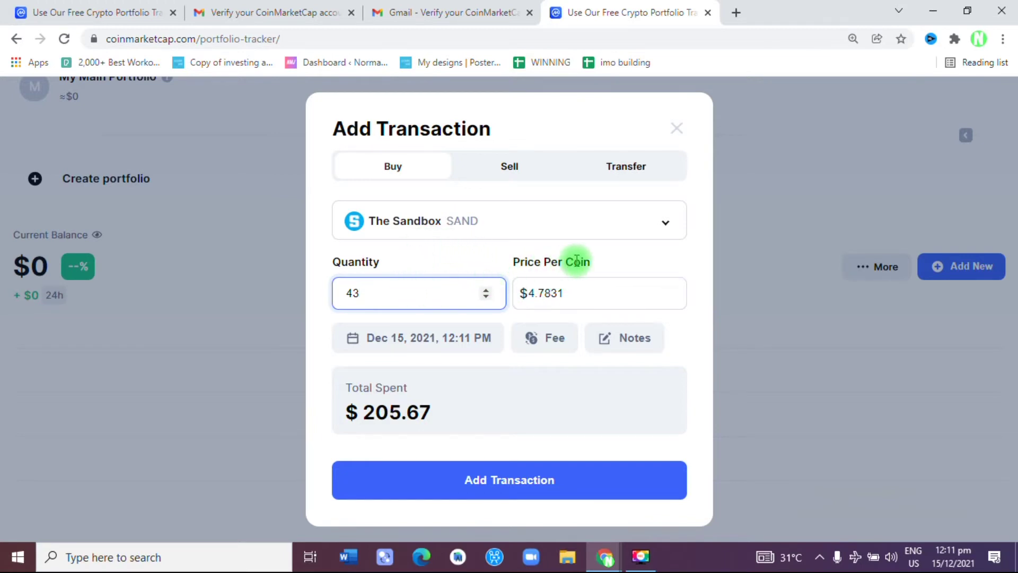
left_click(519, 483)
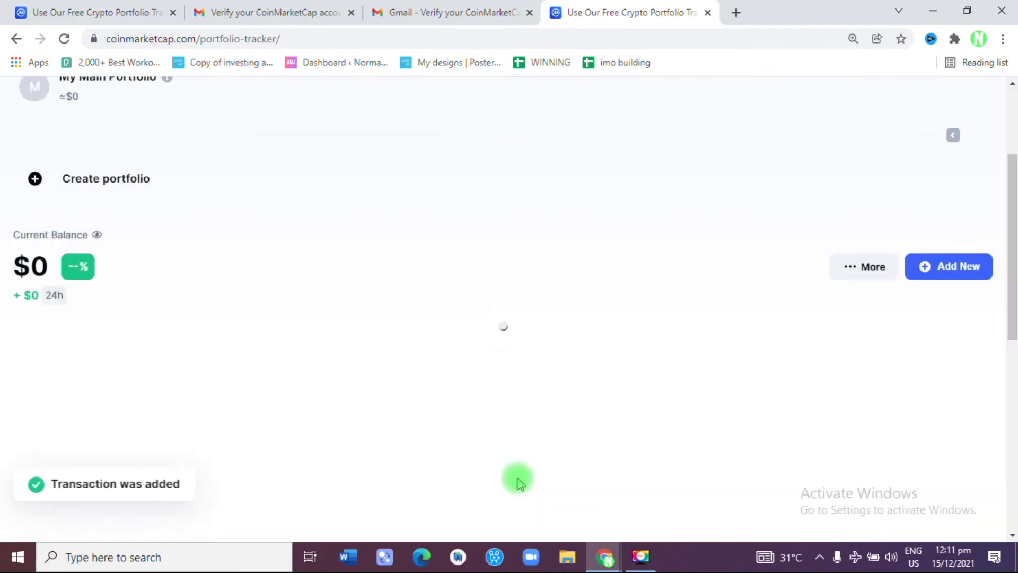
left_click_drag(1012, 217, 1013, 241)
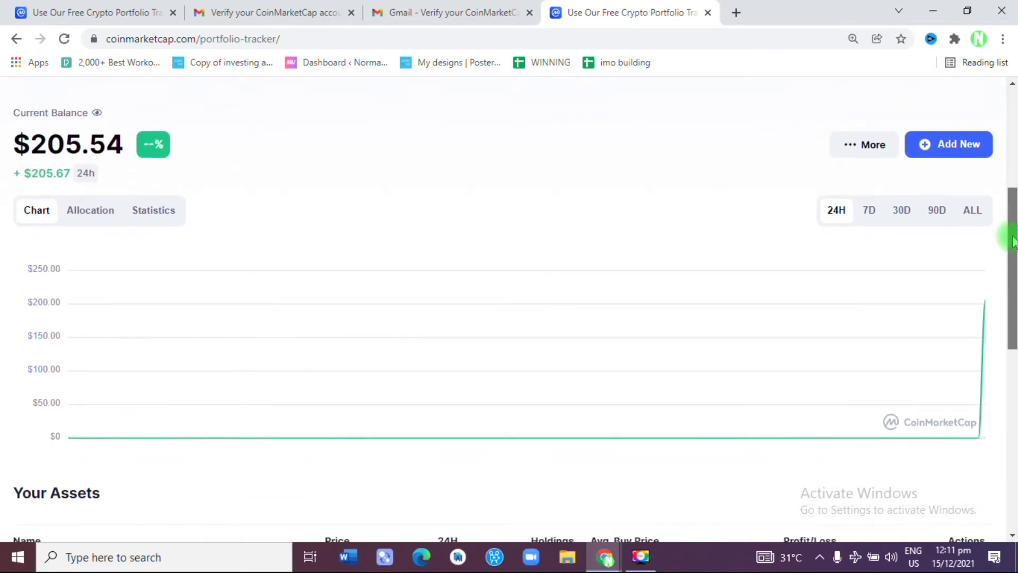
scroll(1012, 241, "up", 1)
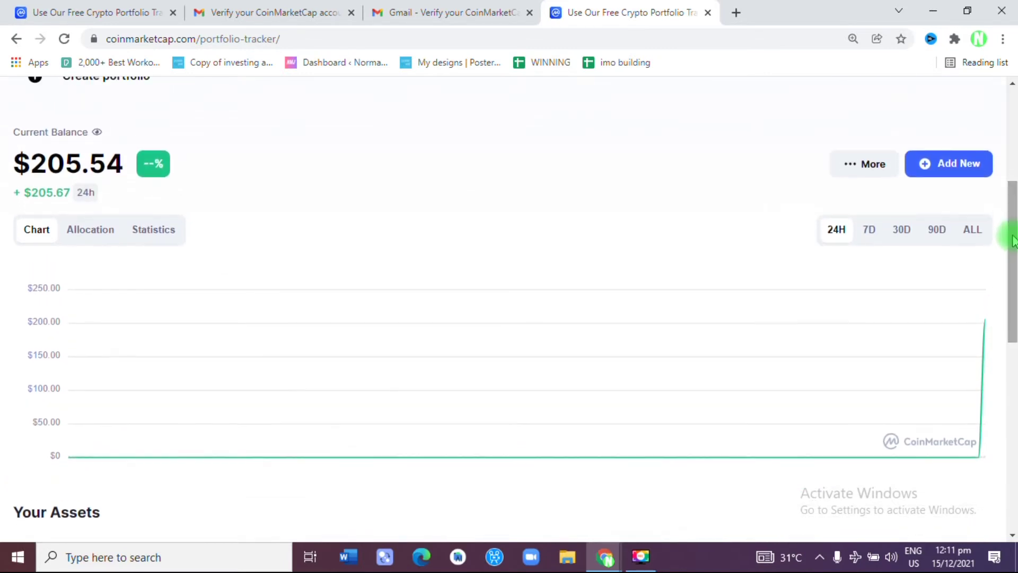
left_click(863, 166)
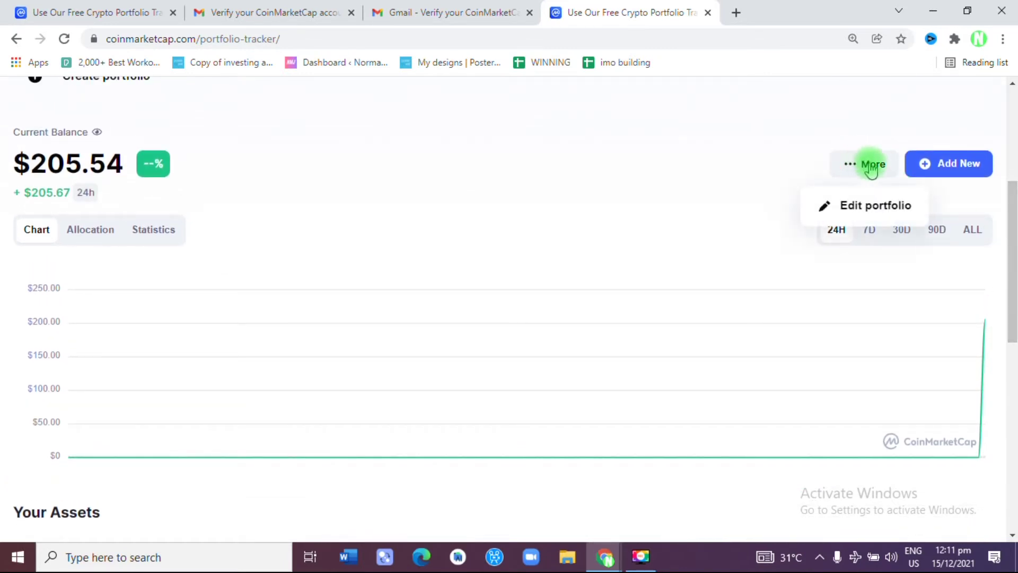
left_click(950, 167)
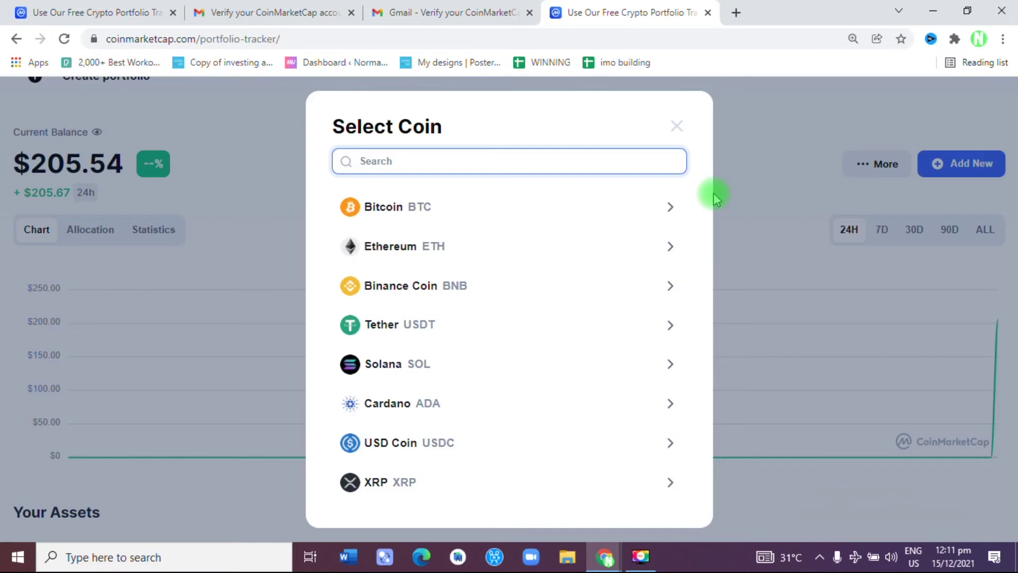
Step: Add a buy of 0.403 Binance Coin (BNB) at $526.92, totalling $212.35
type("bnb")
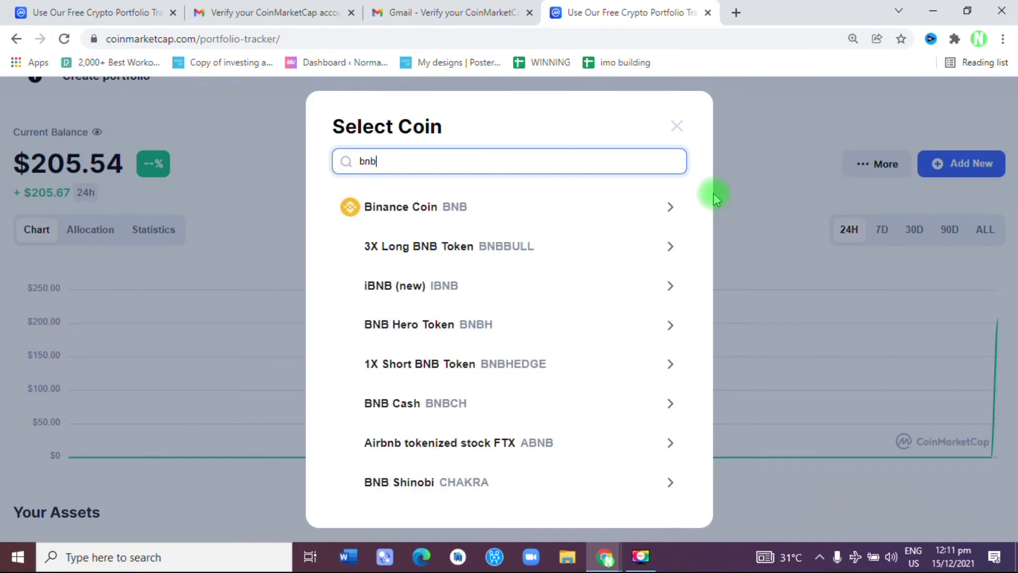
left_click(544, 206)
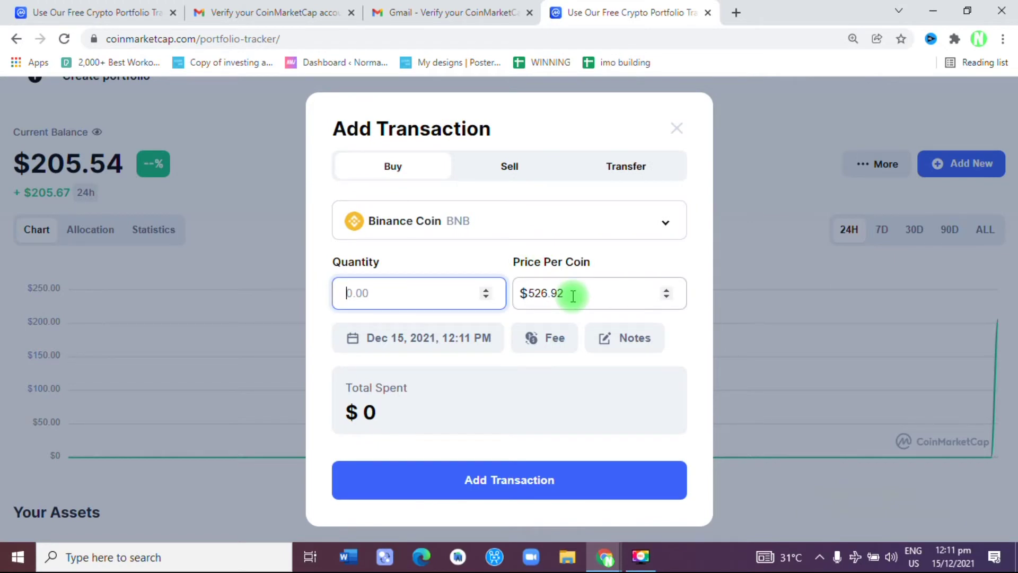
type("0")
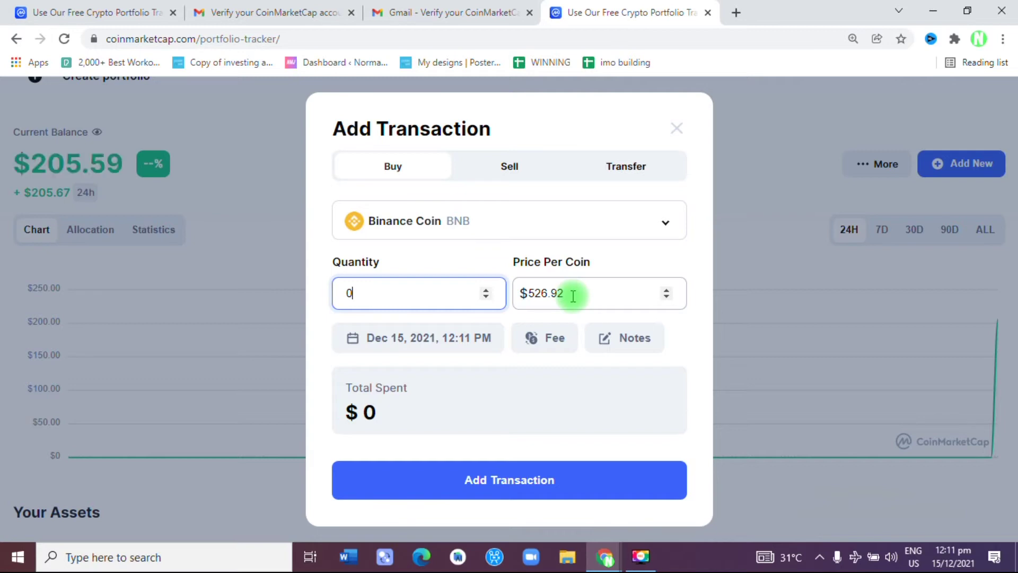
type(".403")
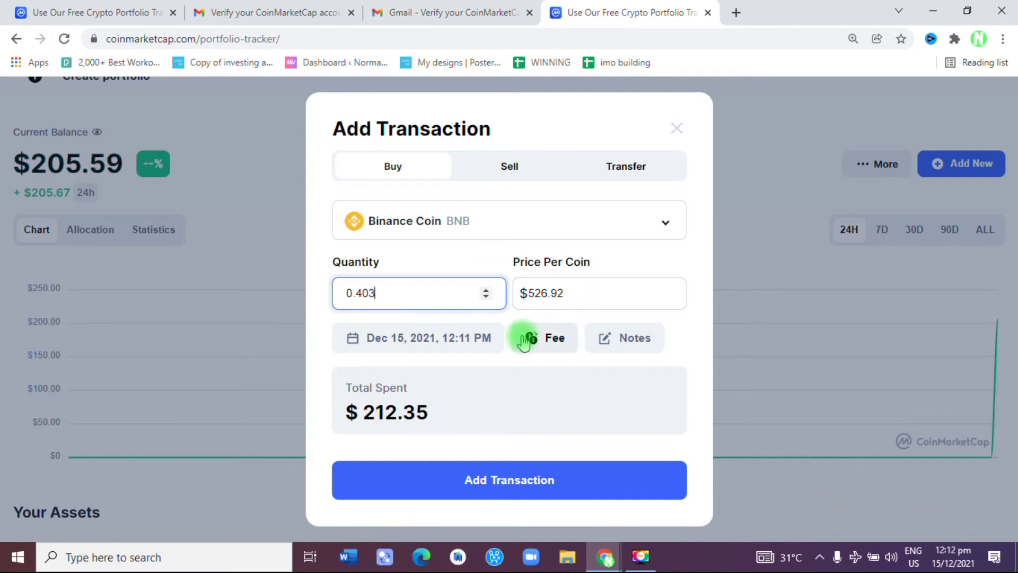
left_click(515, 480)
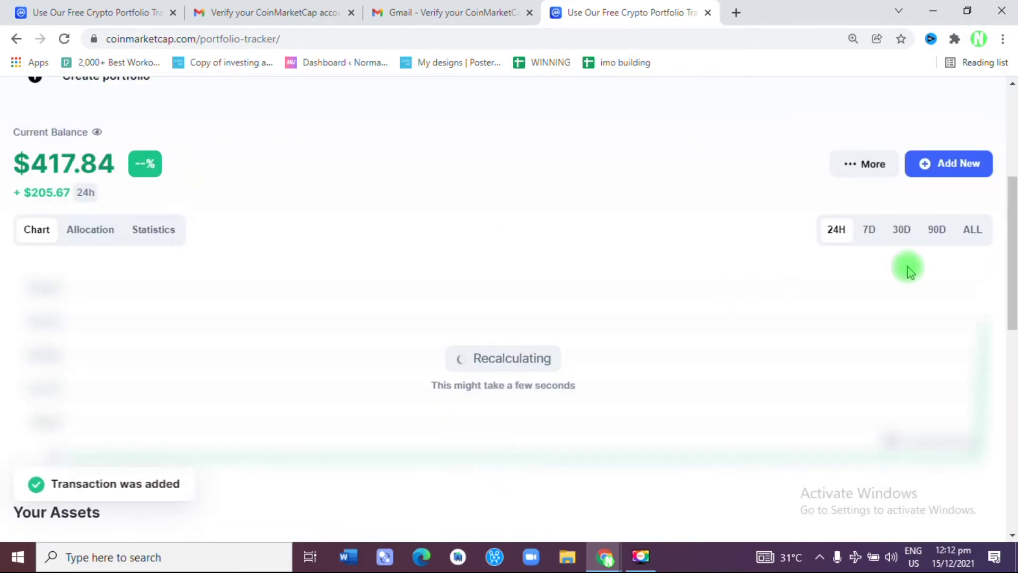
left_click_drag(1013, 226, 1014, 318)
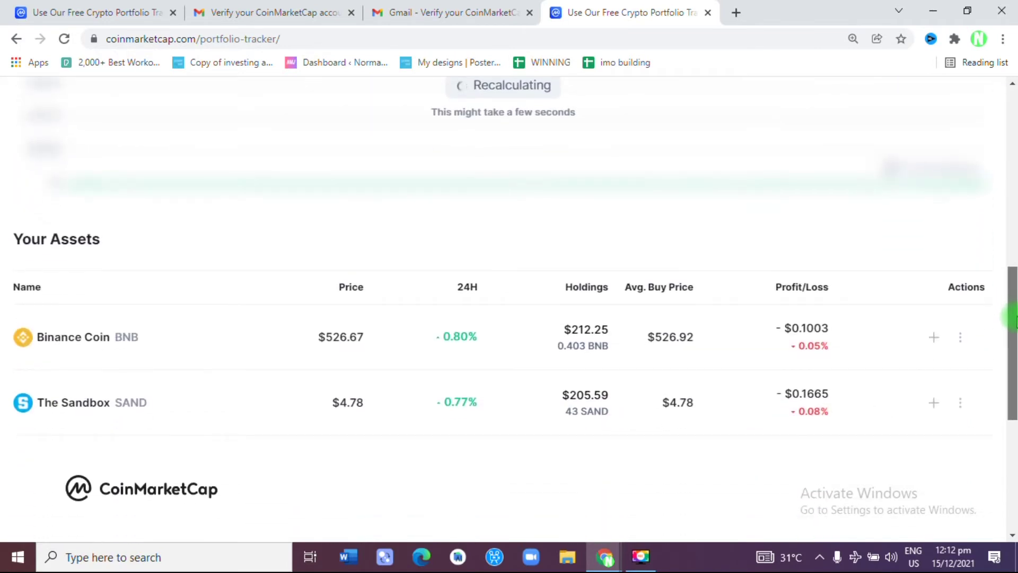
left_click(934, 337)
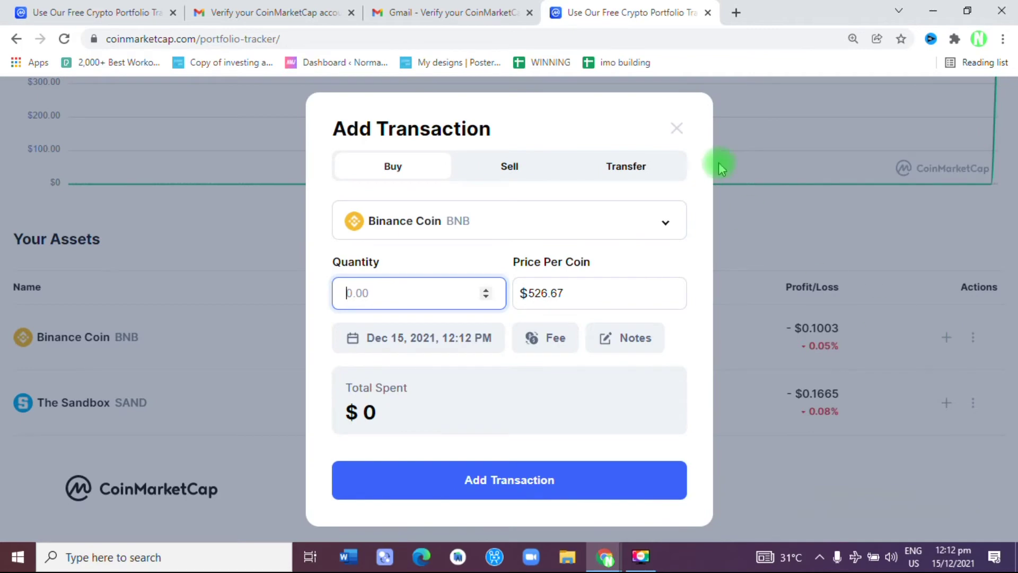
left_click(676, 128)
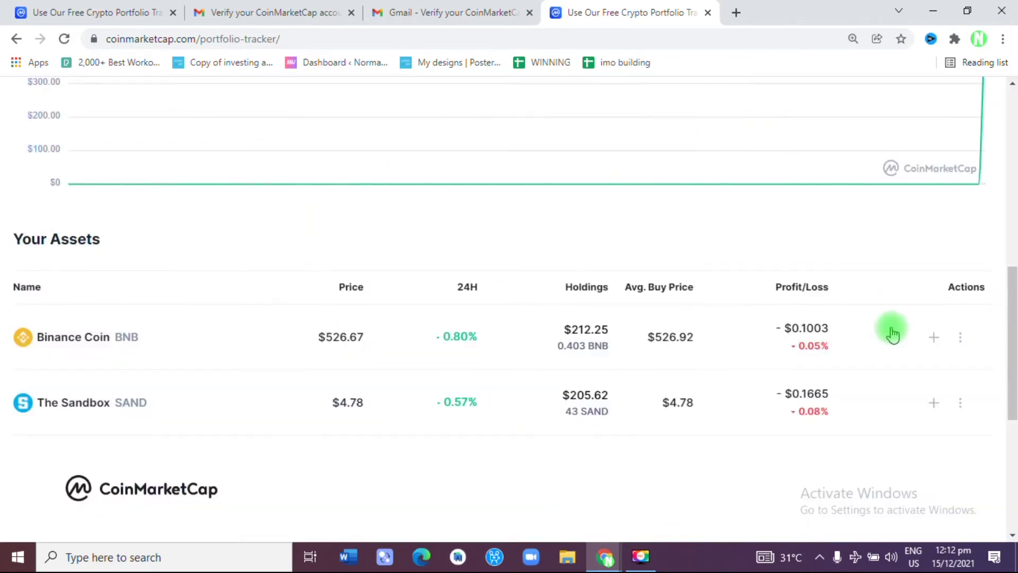
left_click_drag(1011, 284, 1013, 234)
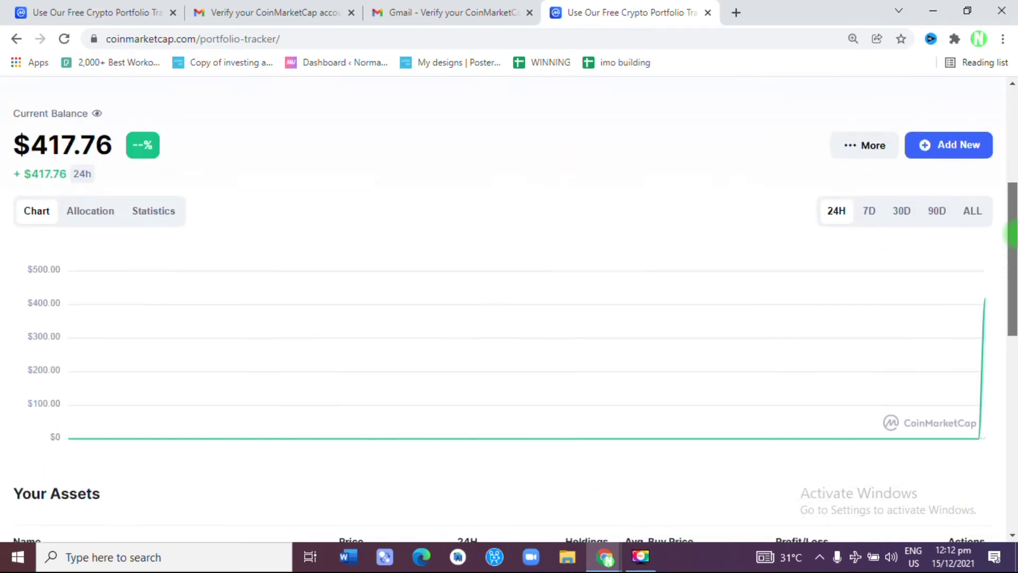
Step: Add a buy of 2308.1 VeChain (VET) at $0.0792, totalling $182.80
left_click(938, 142)
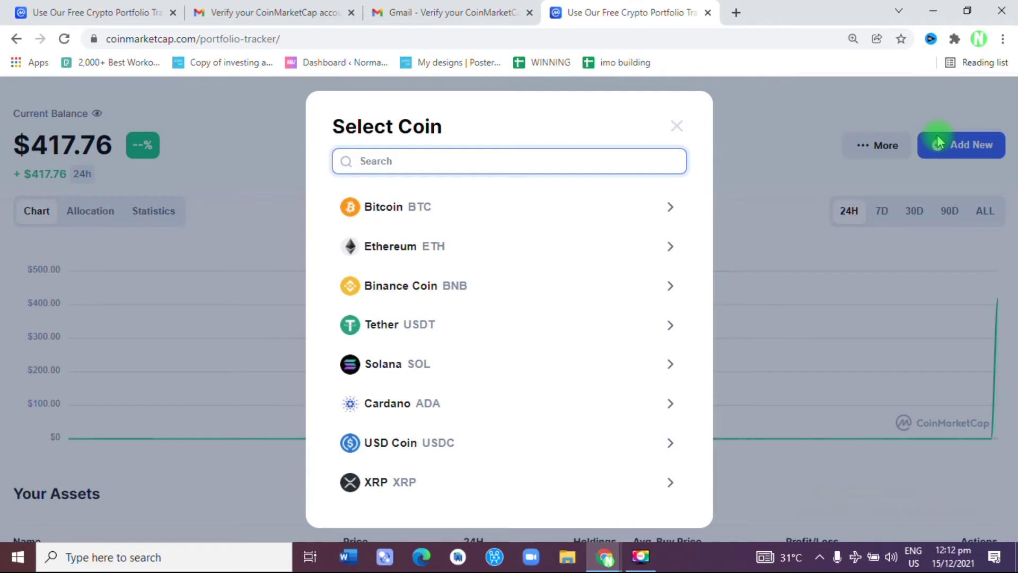
type("vet")
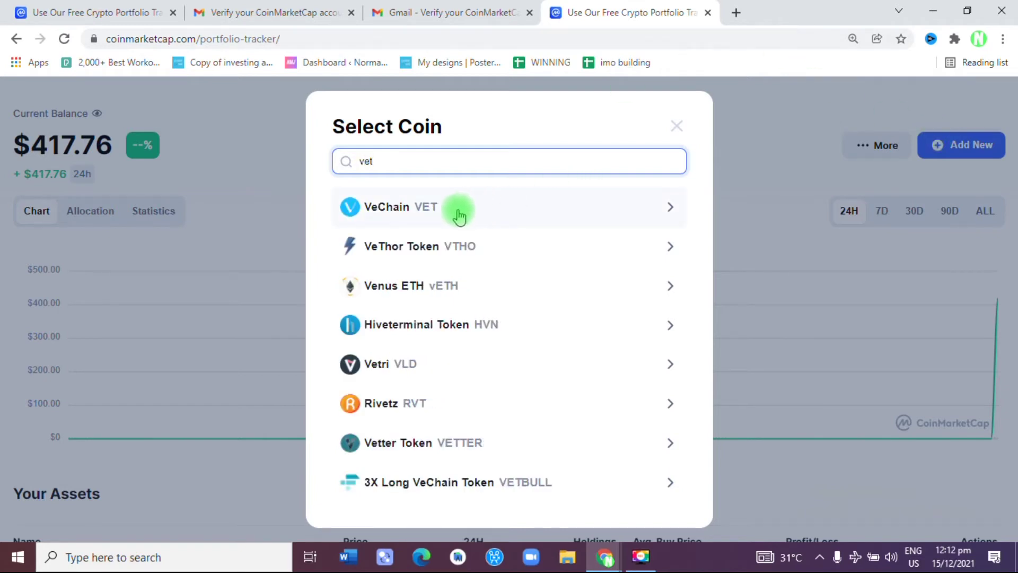
left_click(452, 208)
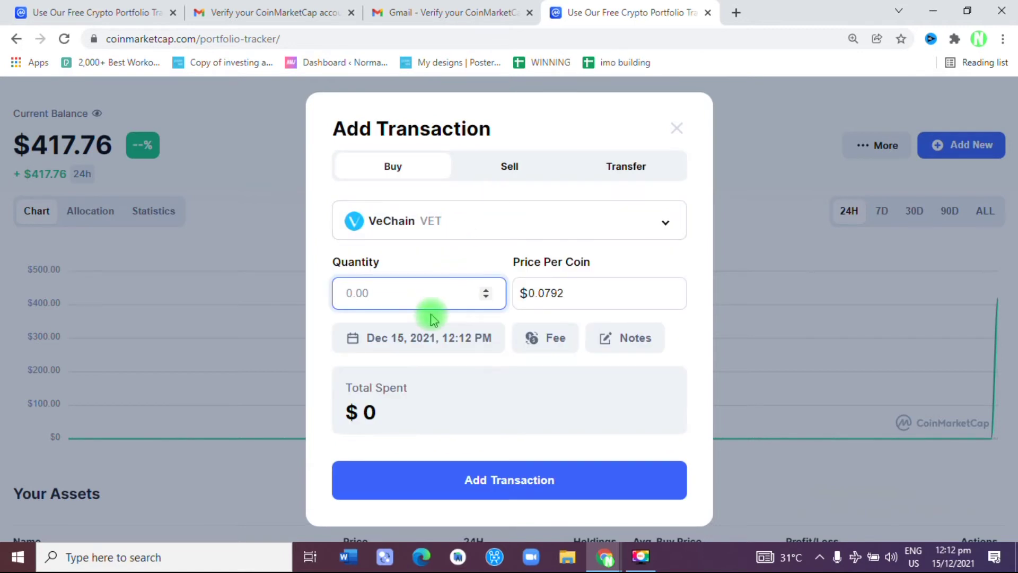
type("23")
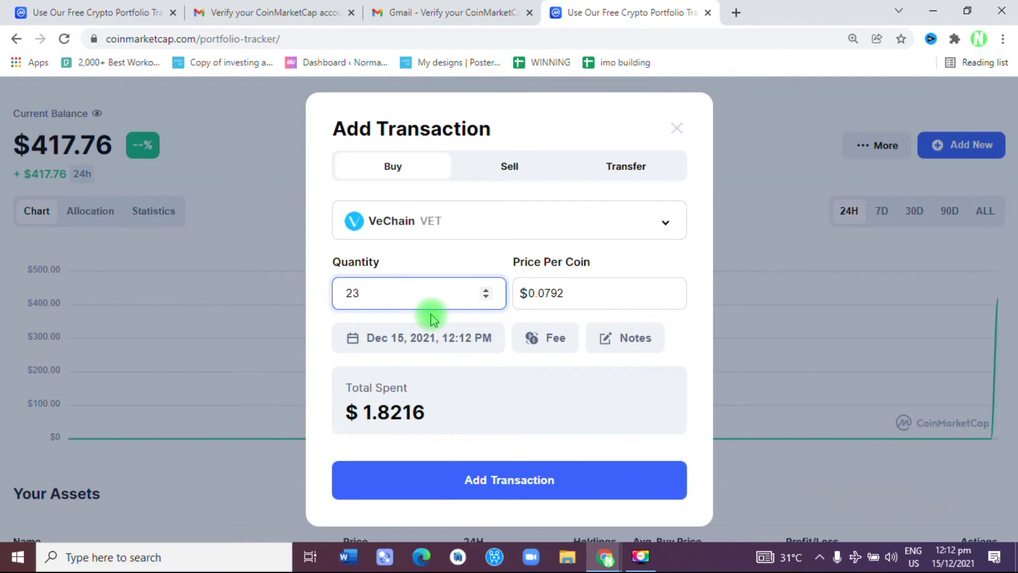
type("08")
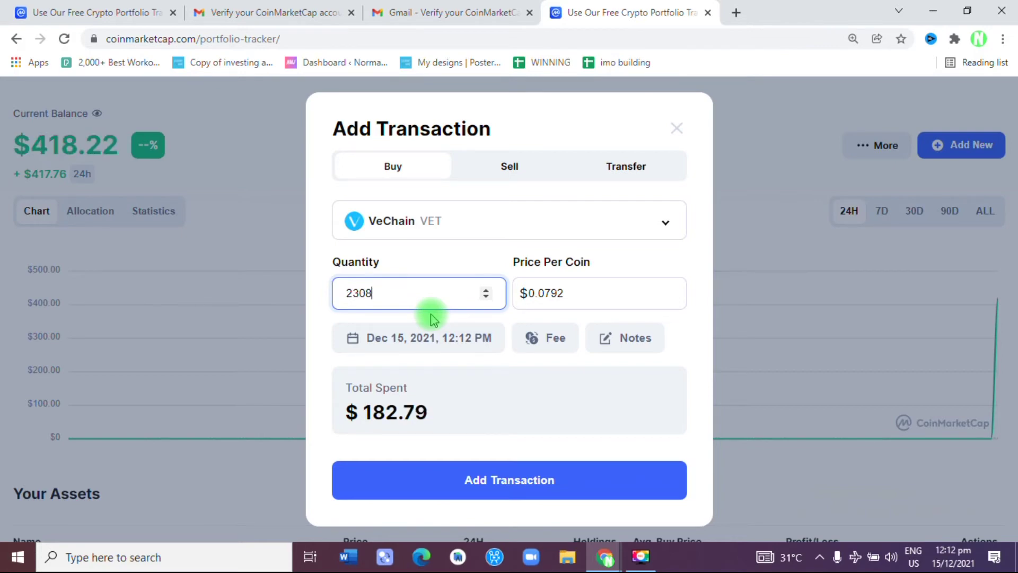
type(".1")
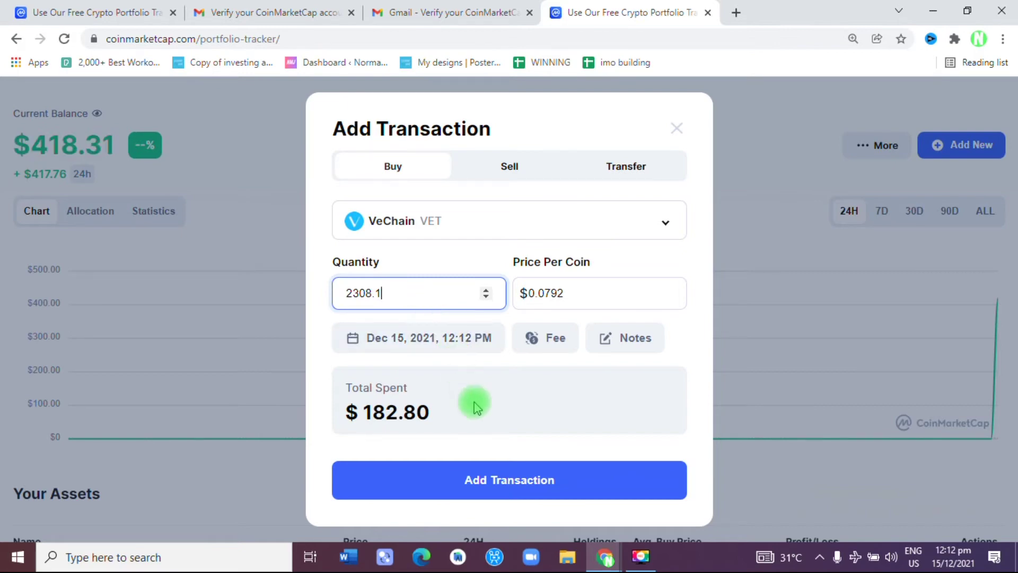
left_click(509, 483)
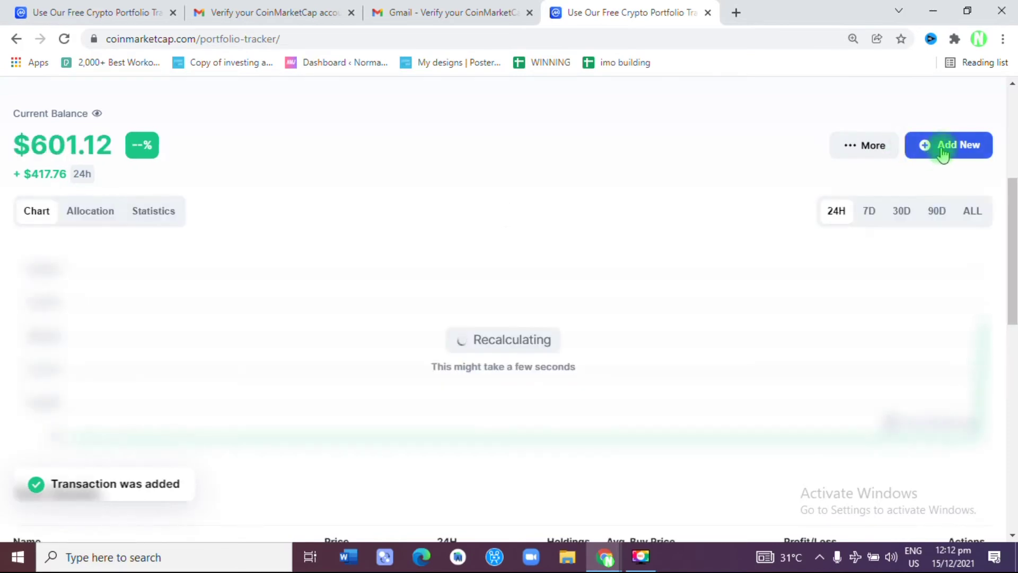
Step: Add a buy of 1.13 Solana (SOL) at $165.94, totalling $187.51
left_click(943, 154)
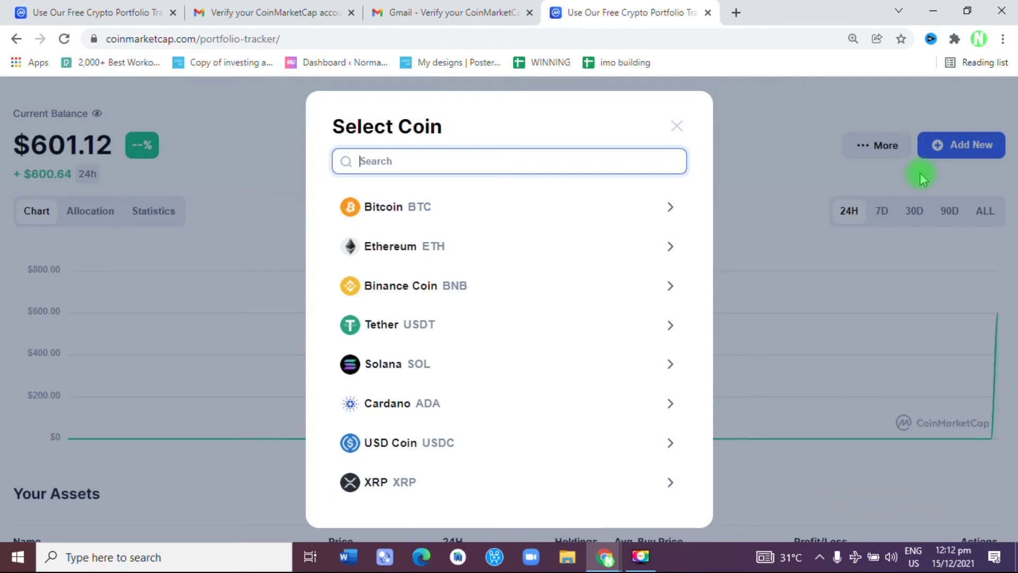
type("sol")
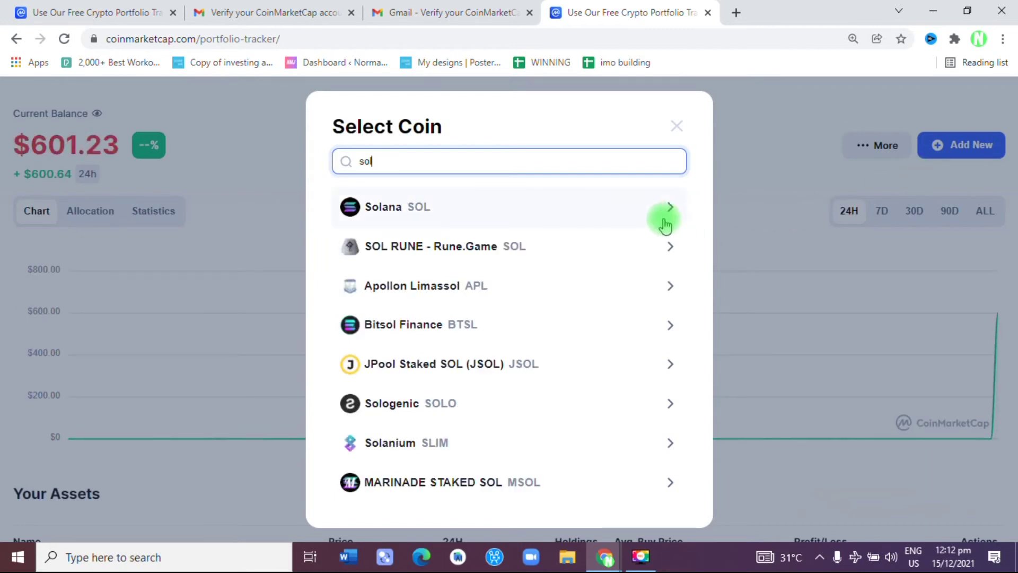
left_click(621, 215)
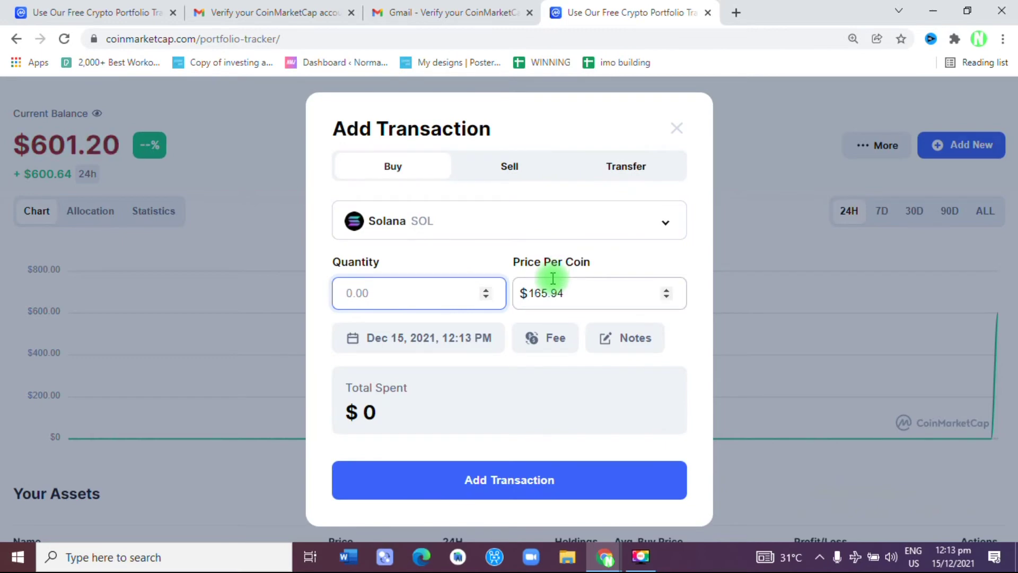
type("1")
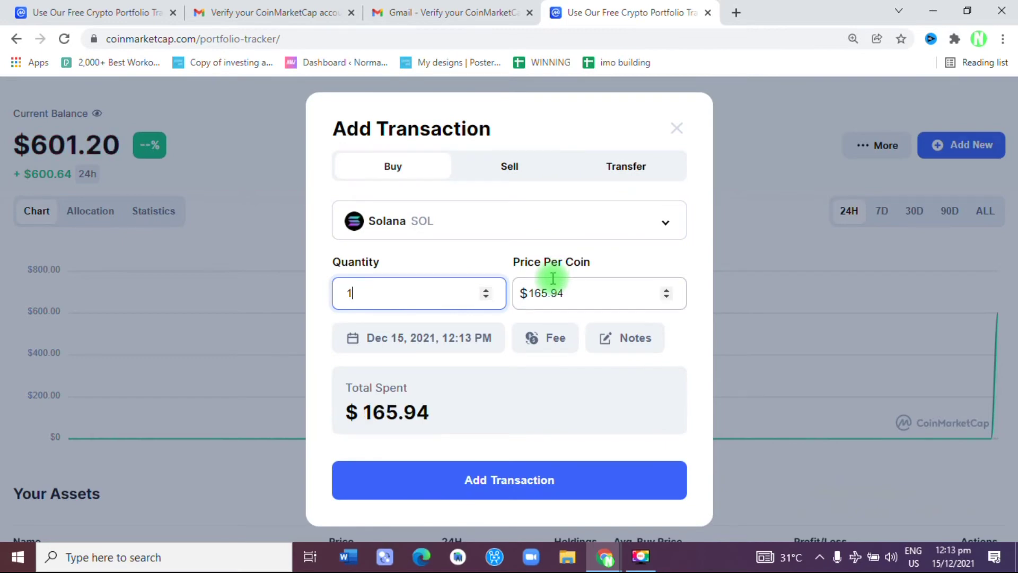
type(".13")
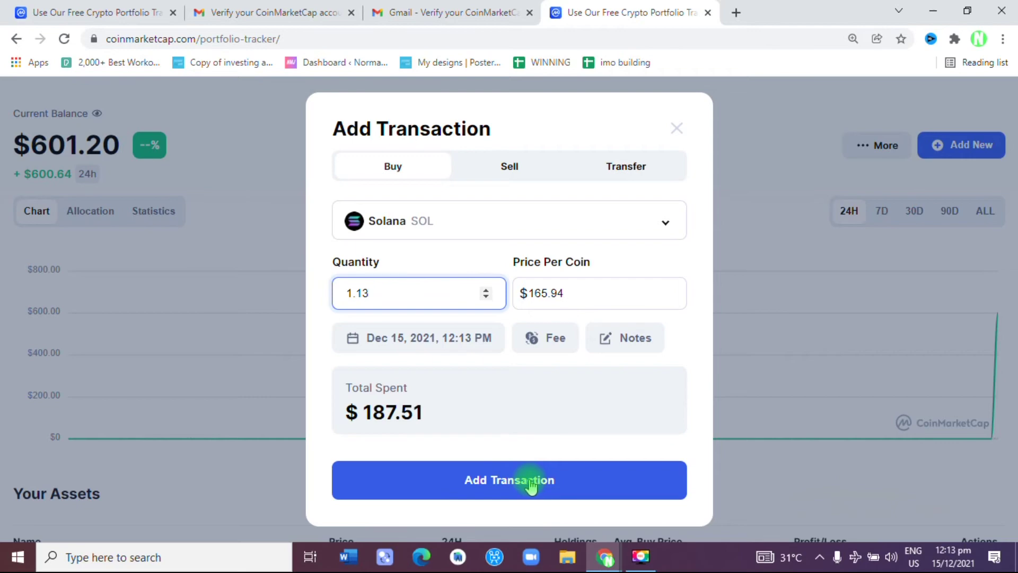
left_click(530, 484)
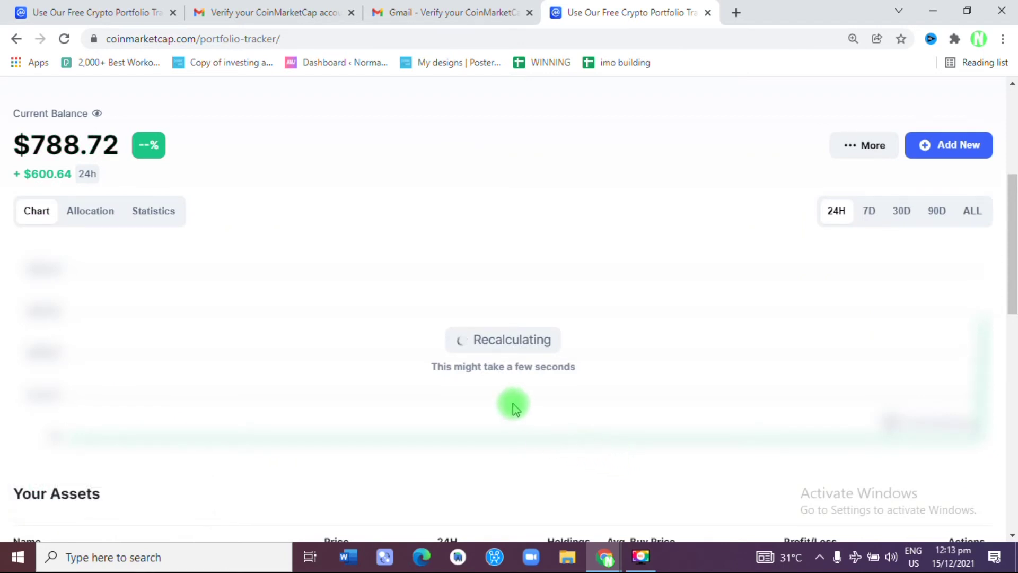
left_click(926, 148)
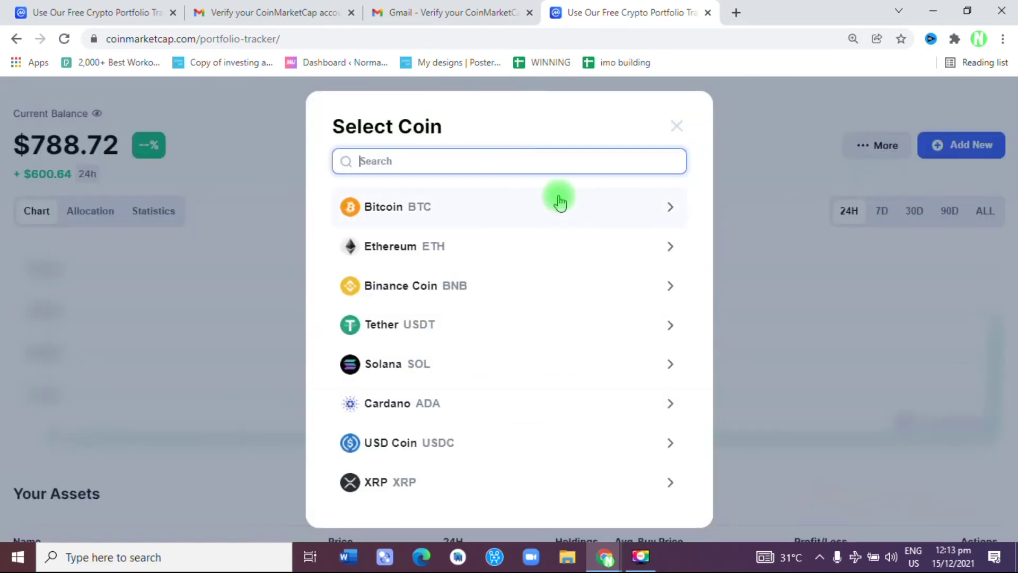
Step: Add a buy of 241 Trust Wallet Token (TWT) at $0.716, totalling $172.56
type("twt")
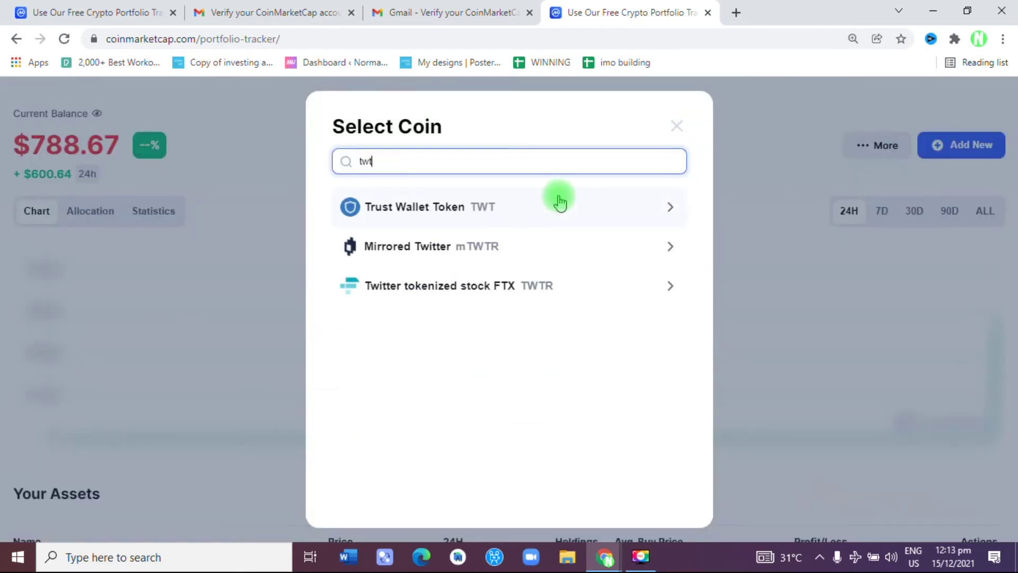
left_click(432, 208)
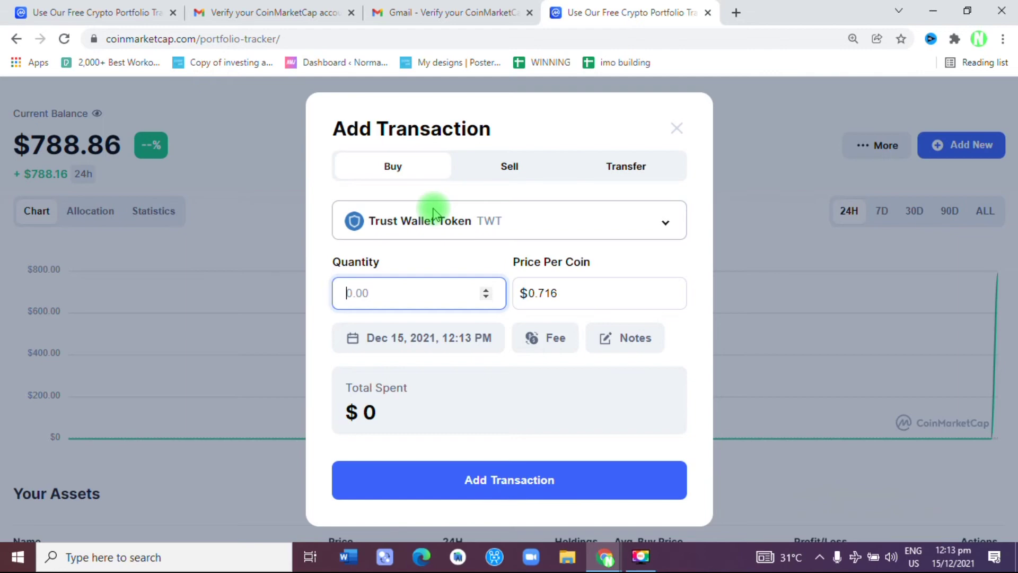
type("241")
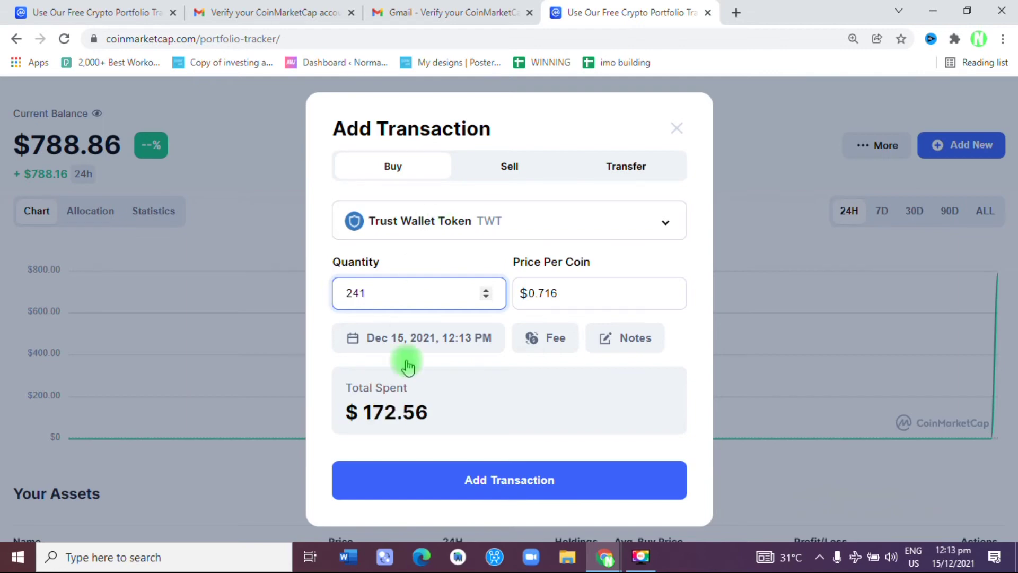
left_click(460, 485)
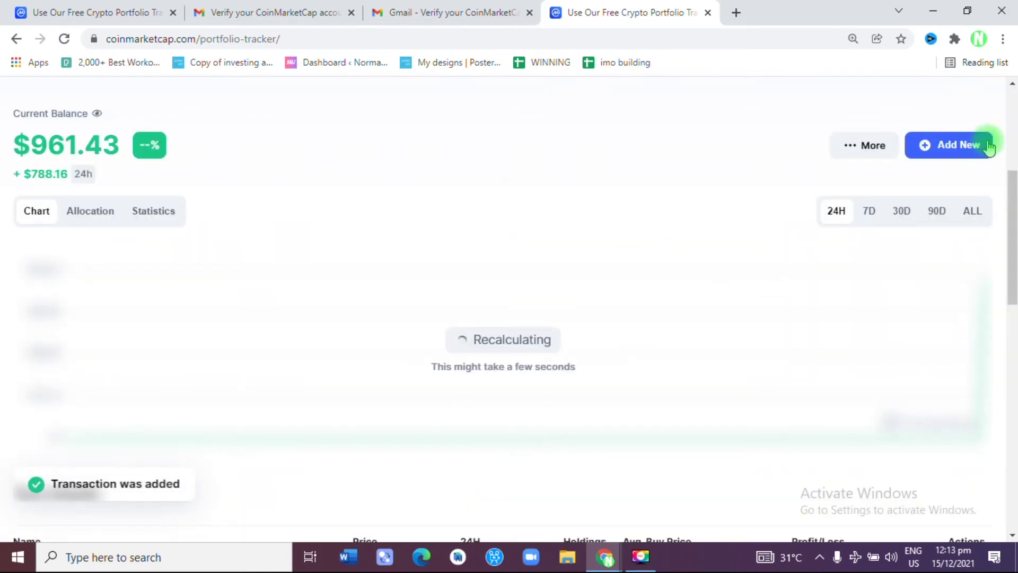
Step: Record a buy of 3,602,964 SHIBA INU (SHIB) at $0.00003381, making six coins held
left_click(964, 151)
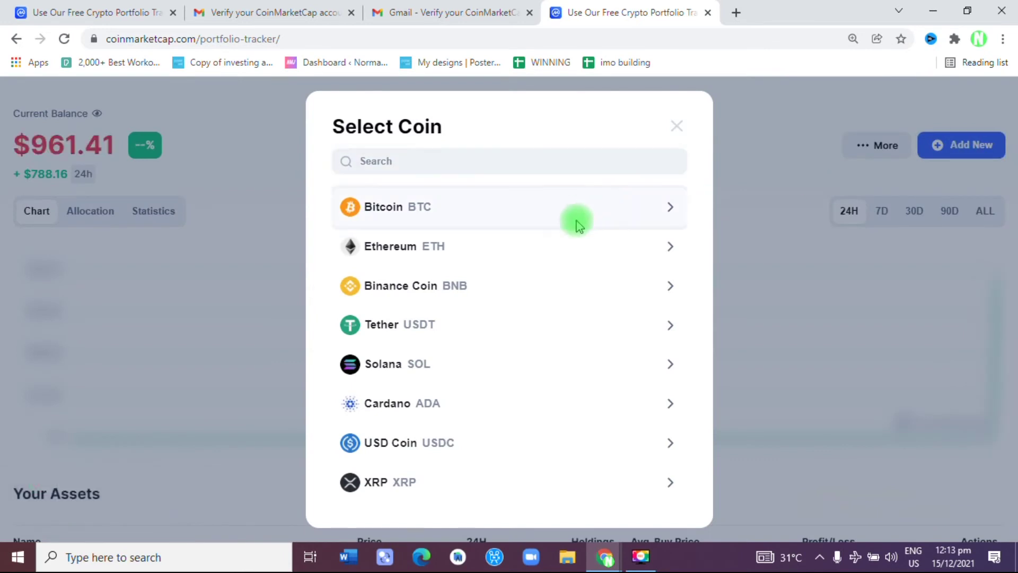
left_click(577, 223)
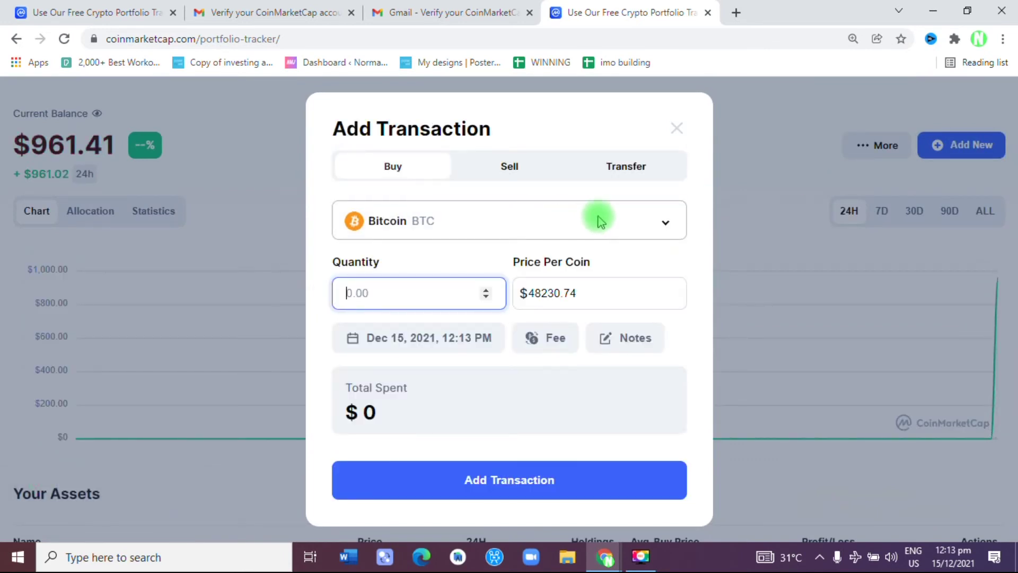
left_click(600, 221)
type("shib")
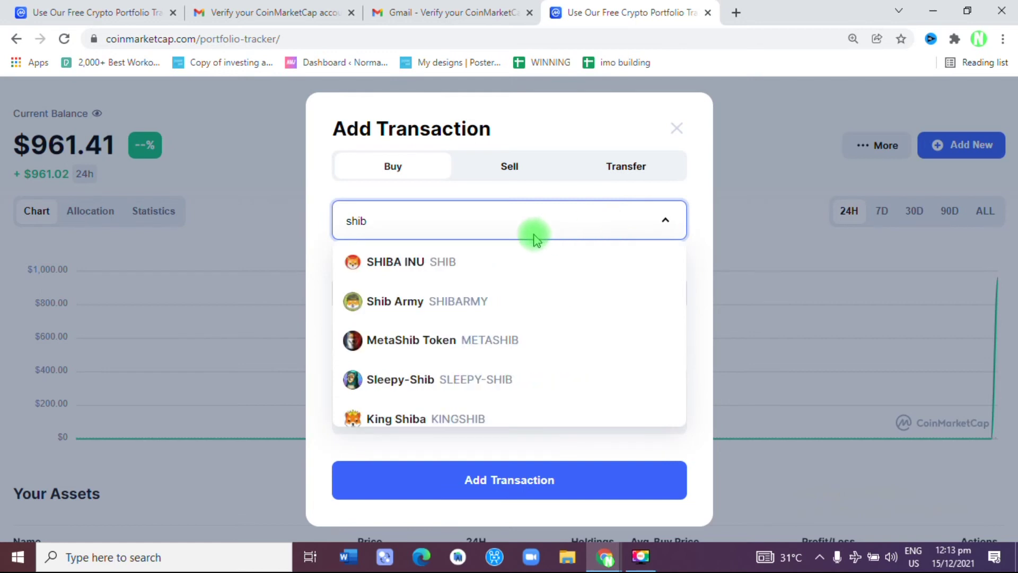
left_click(454, 261)
left_click(367, 294)
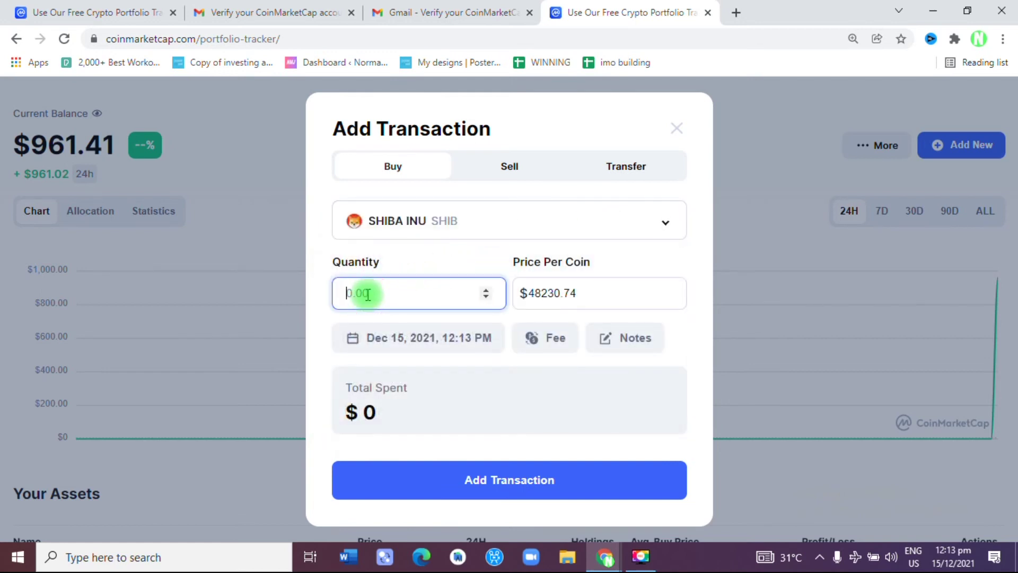
type("3")
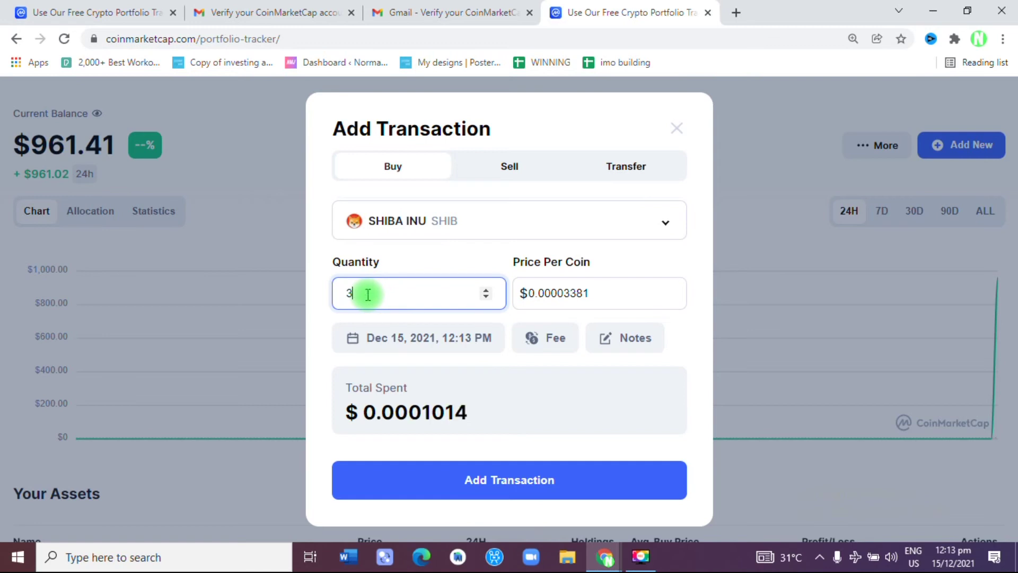
type("60")
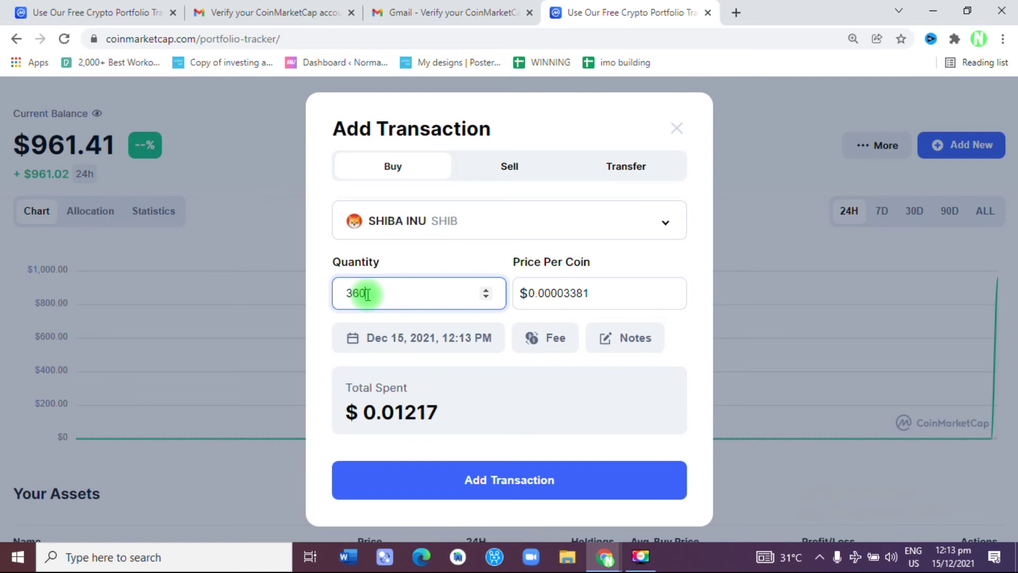
type("09")
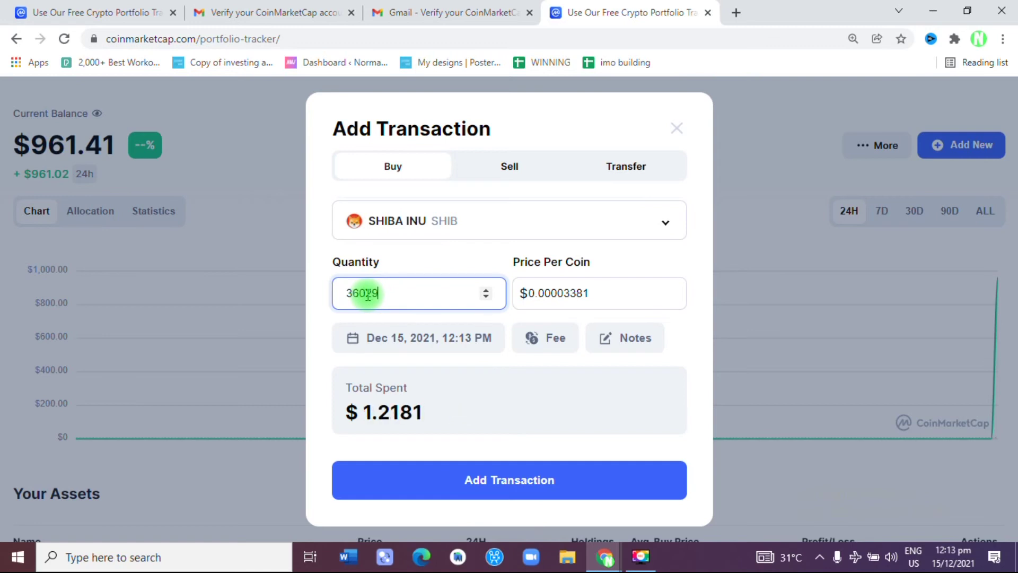
type("64")
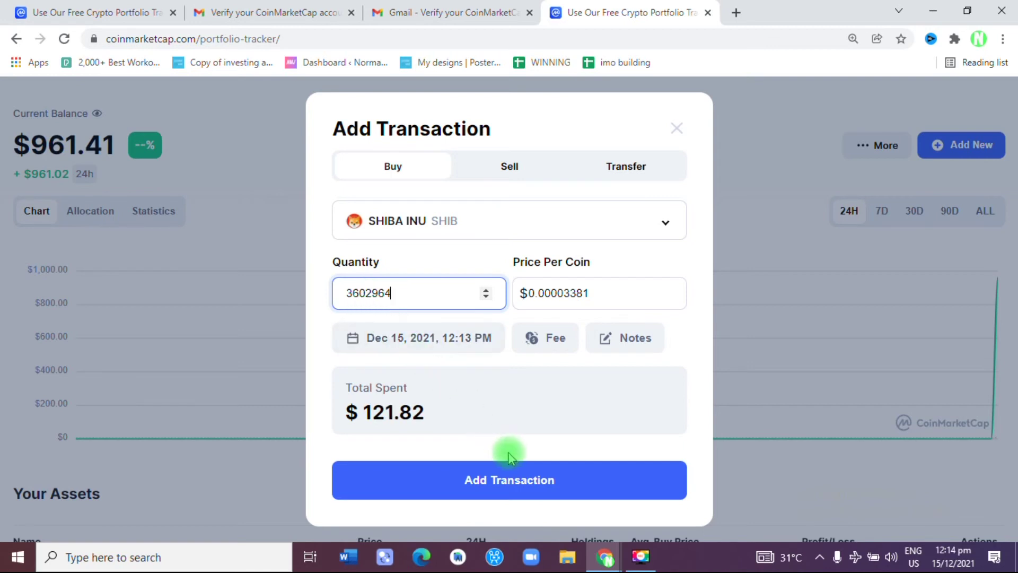
left_click(528, 480)
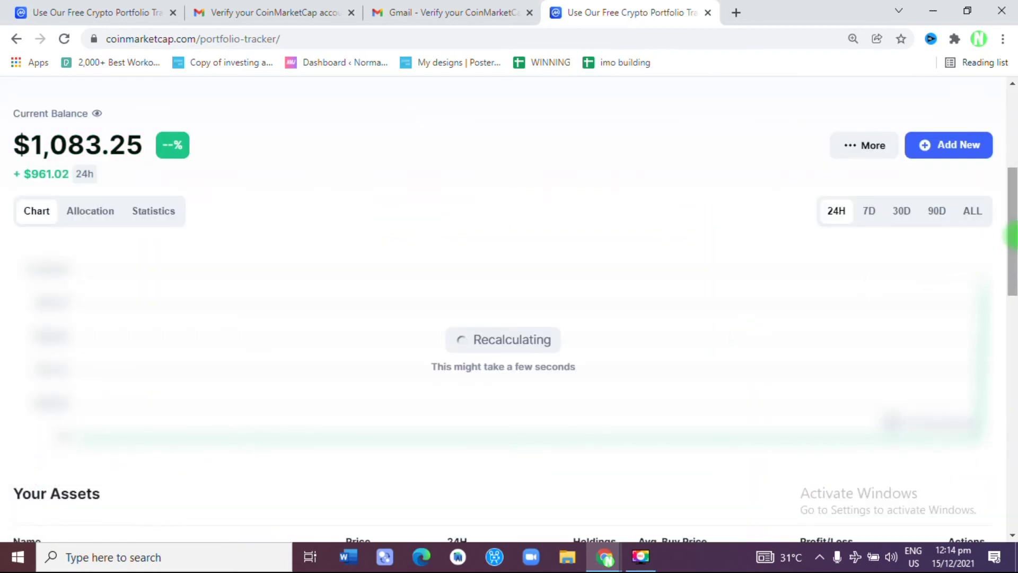
left_click_drag(1013, 233, 1013, 358)
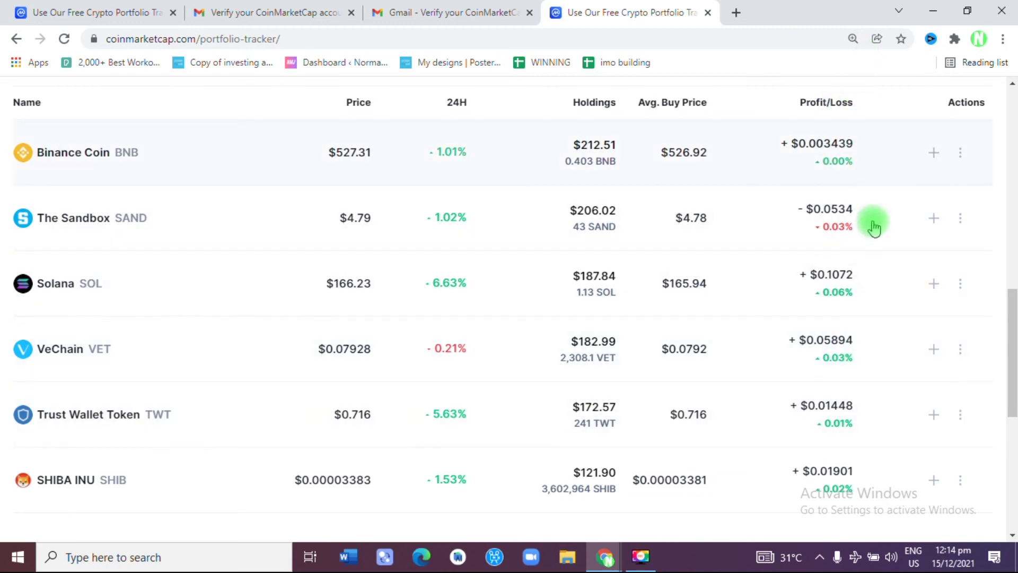
left_click_drag(1014, 370, 1014, 271)
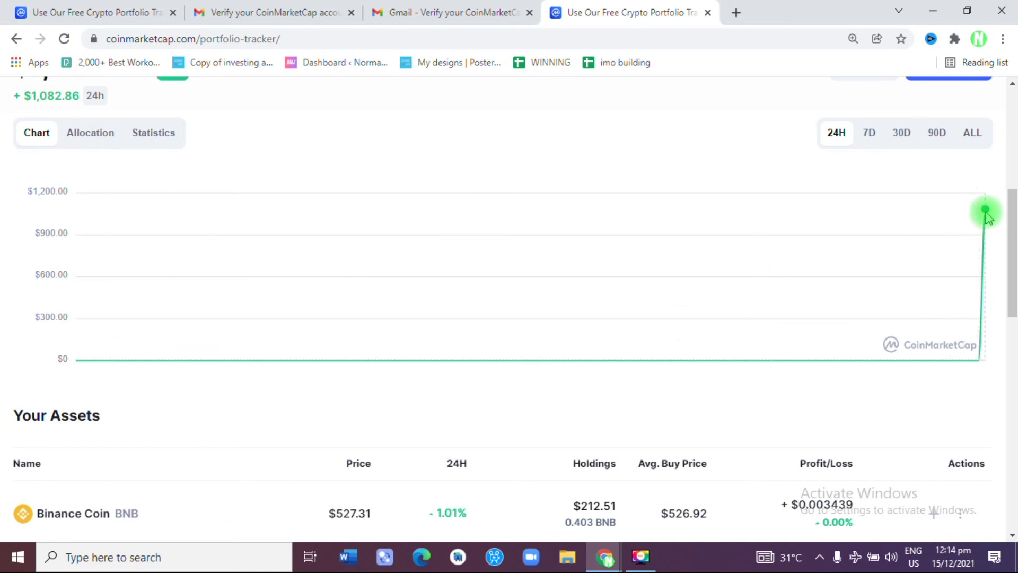
left_click(93, 134)
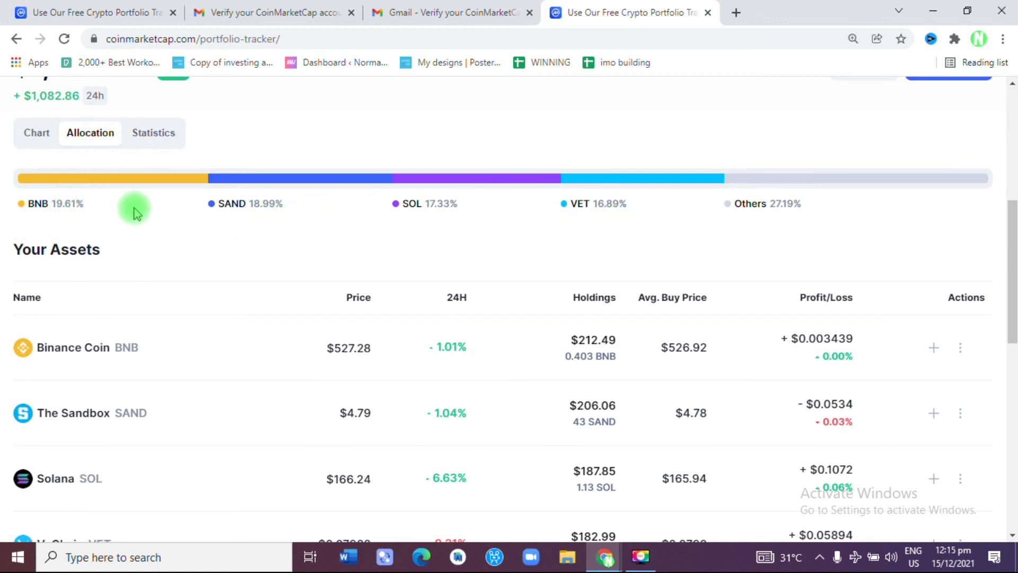
Step: View the Statistics: All Time Profit +$0.1497, best Solana, worst The Sandbox
left_click(147, 131)
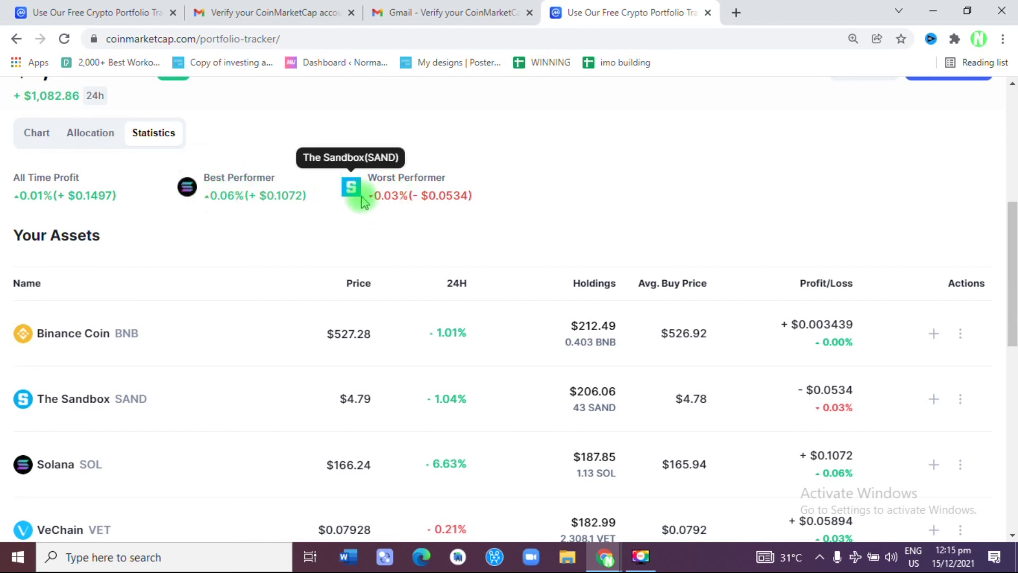
left_click_drag(1011, 234, 1013, 122)
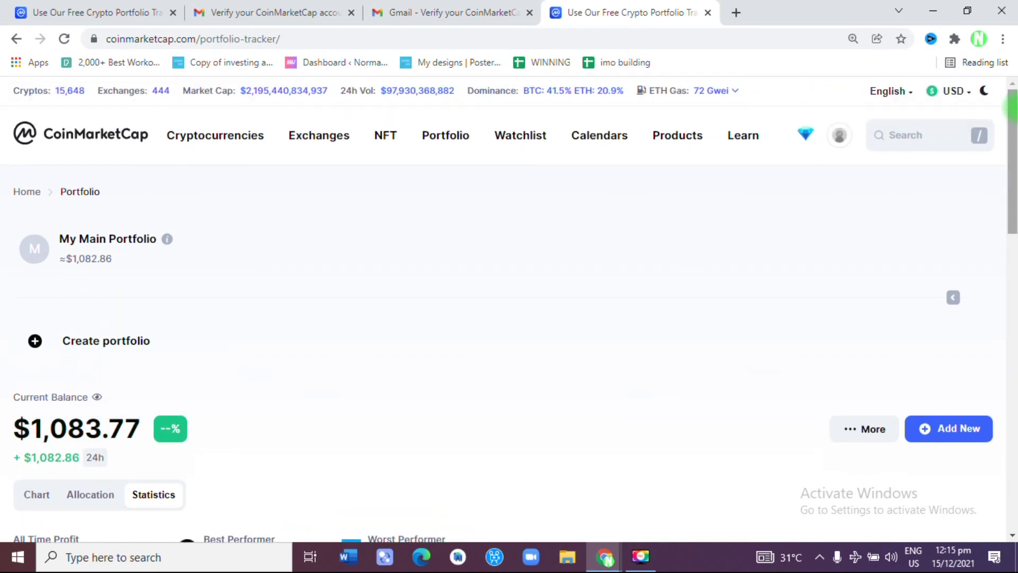
Step: Return to the Chart view and review the six holdings in the Your Assets table
left_click_drag(1013, 135, 1012, 141)
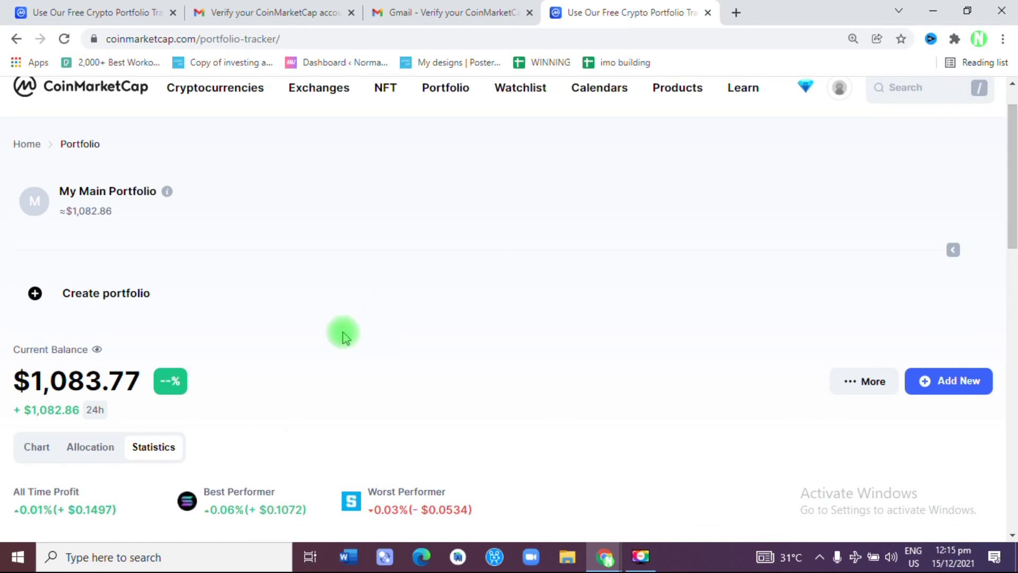
left_click(37, 447)
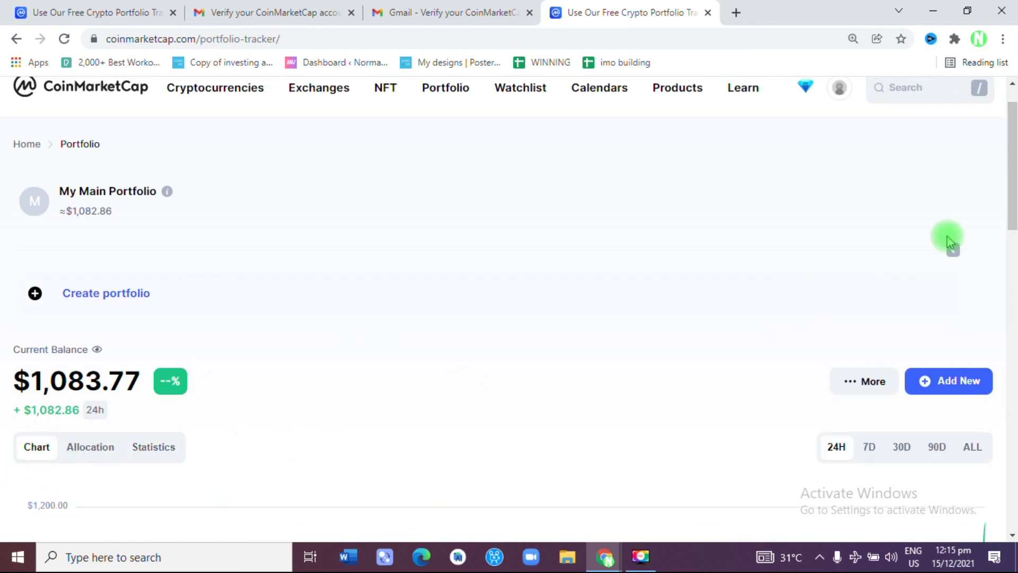
left_click_drag(1012, 189, 1012, 367)
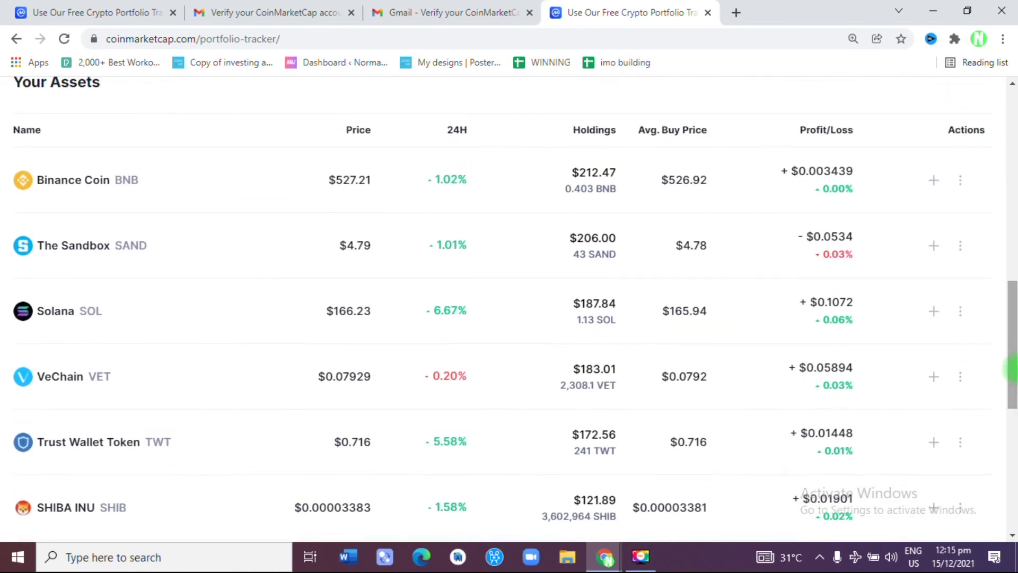